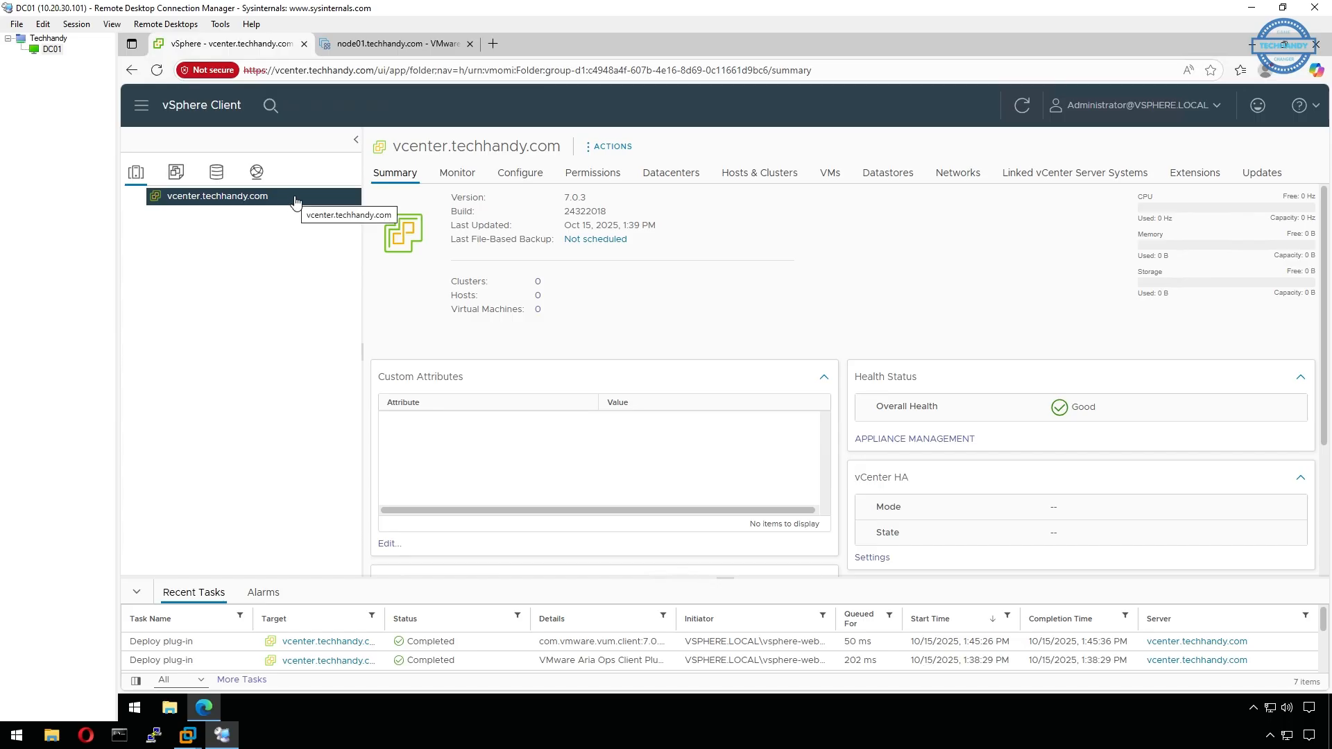
- Create a new datacenter named 'Toronto, CA' under vcenter.techhandy.com
{"action": "right_click", "coordinate": [296, 200]}
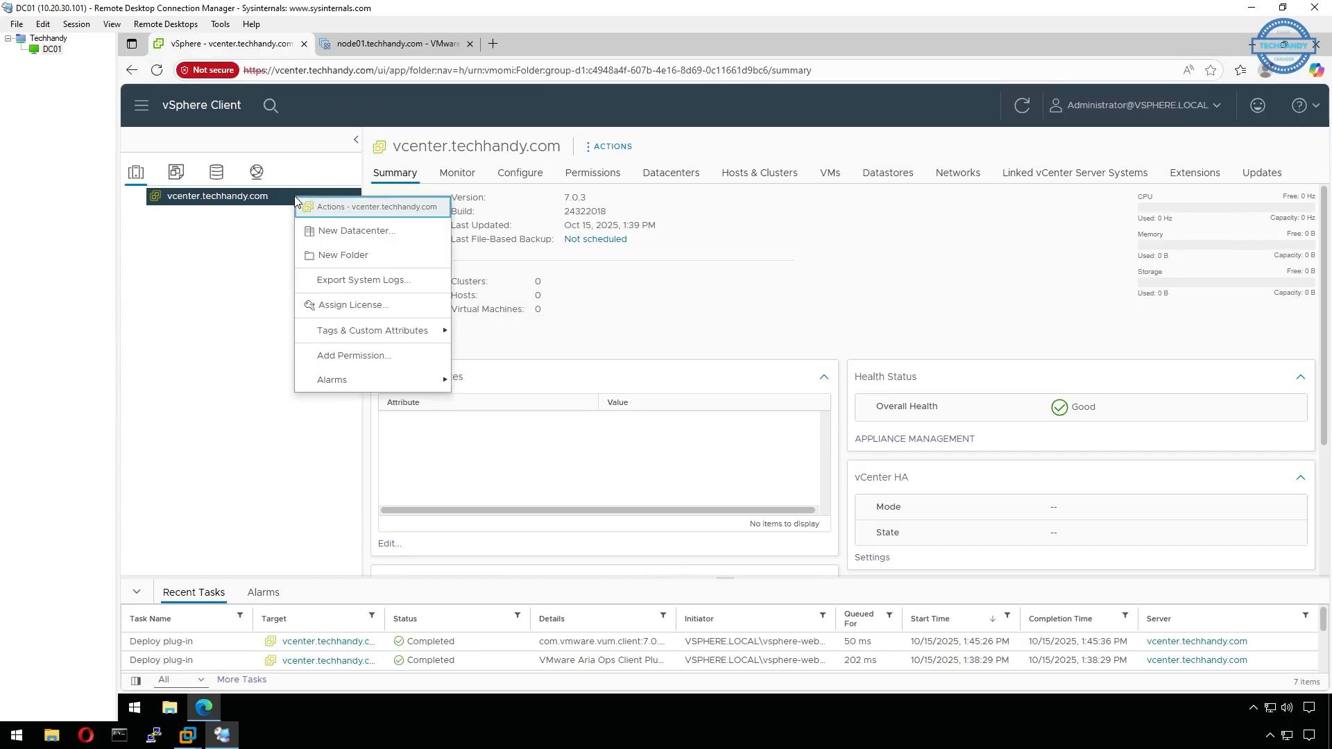
{"action": "left_click", "coordinate": [400, 230]}
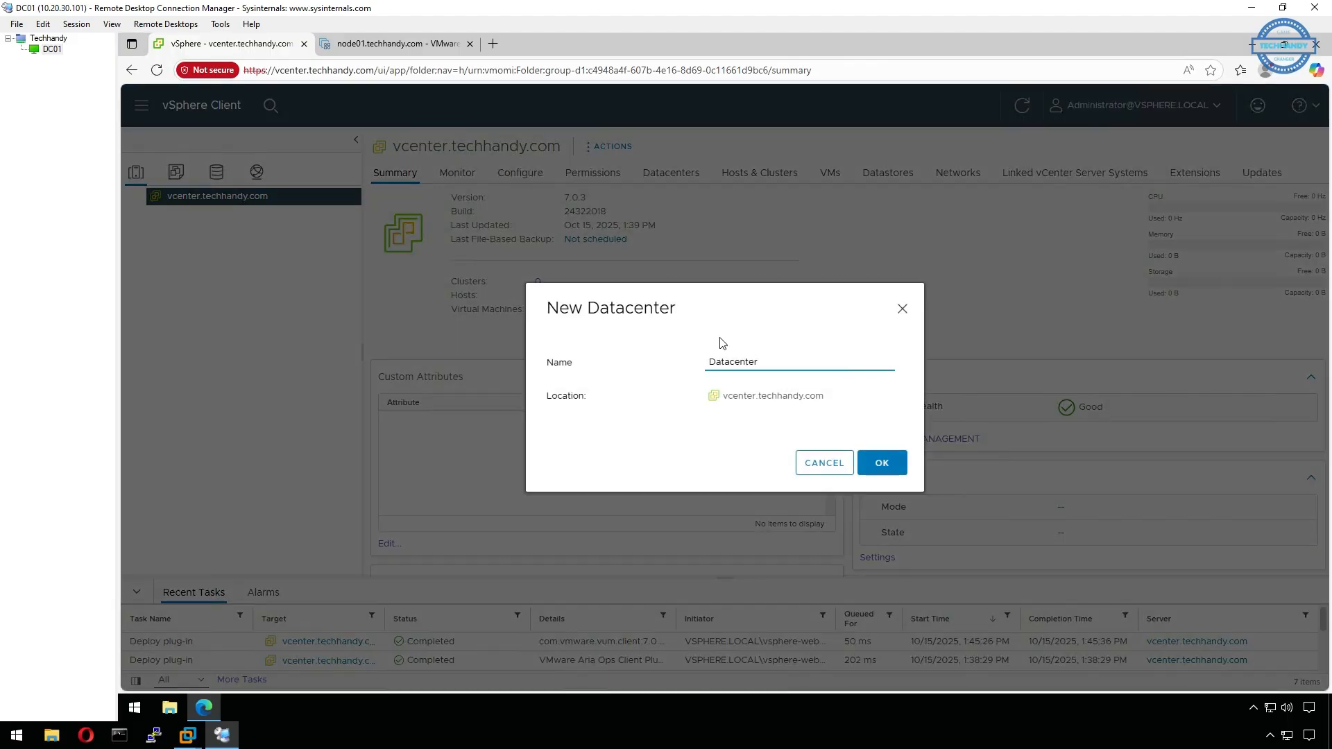
{"action": "double_click", "coordinate": [707, 360]}
{"action": "type", "text": "Toronto, CA"}
{"action": "left_click", "coordinate": [904, 462]}
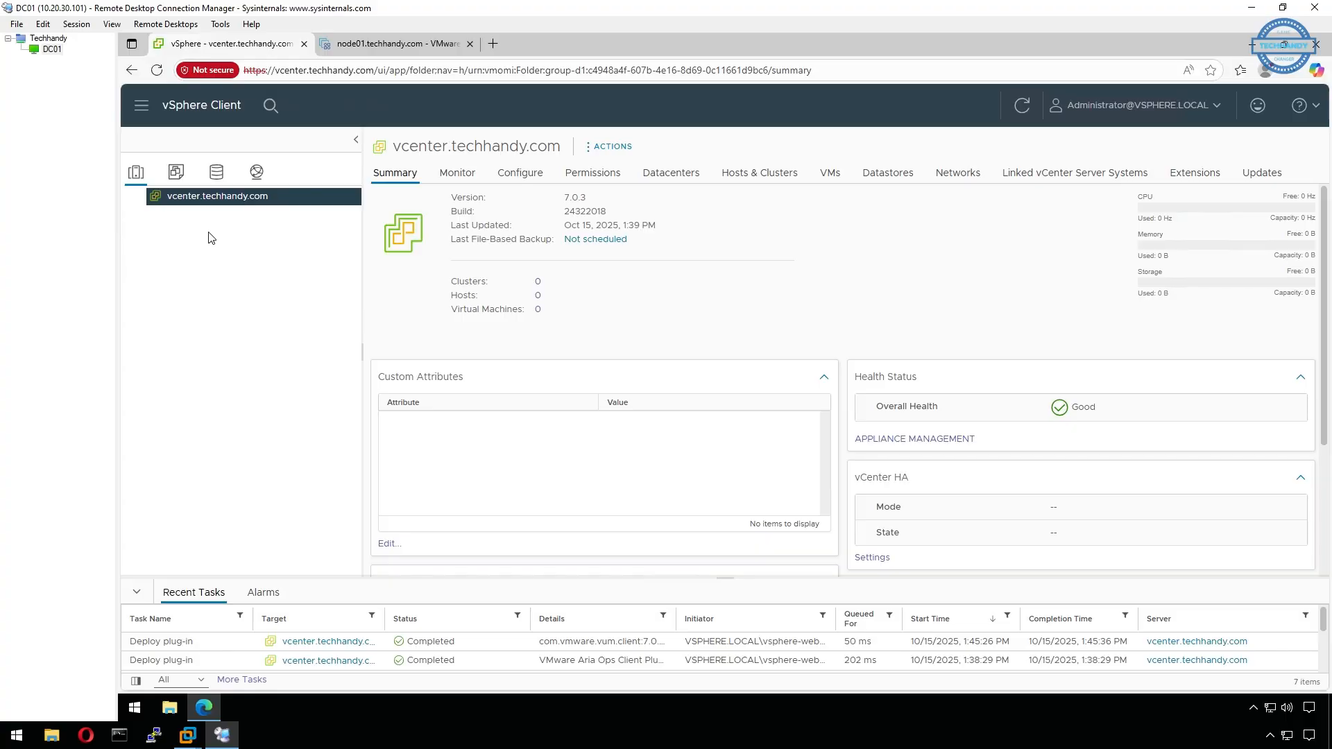
- Go back to the Hosts and Clusters view and show the Toronto, CA summary
{"action": "left_click", "coordinate": [177, 171]}
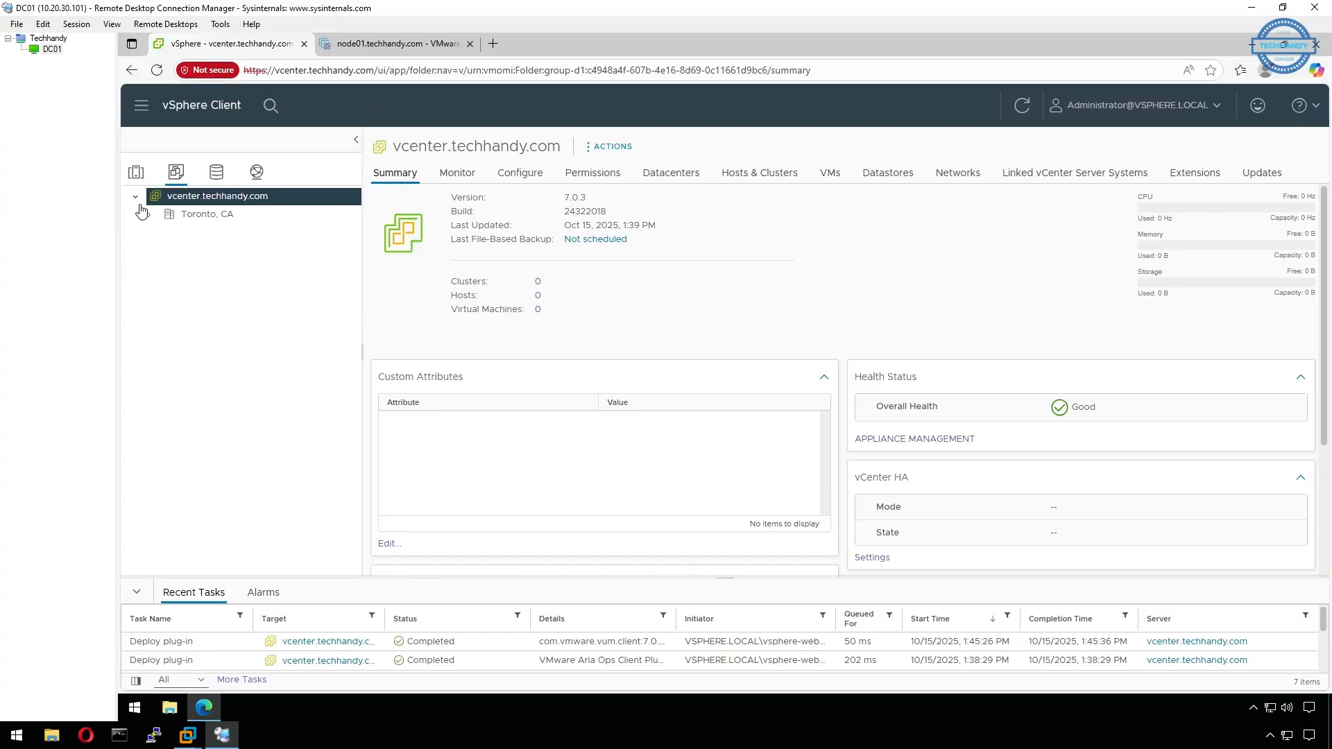
{"action": "left_click", "coordinate": [135, 177]}
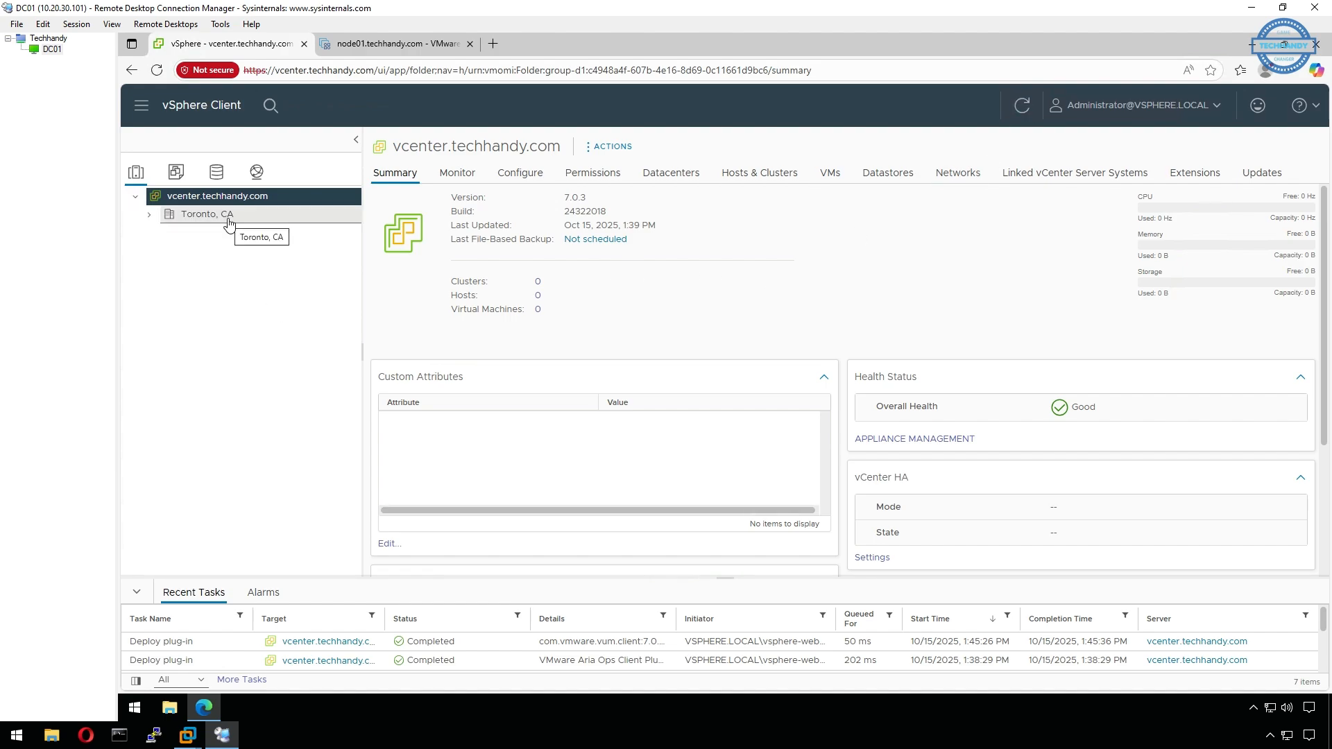
{"action": "left_click", "coordinate": [176, 216]}
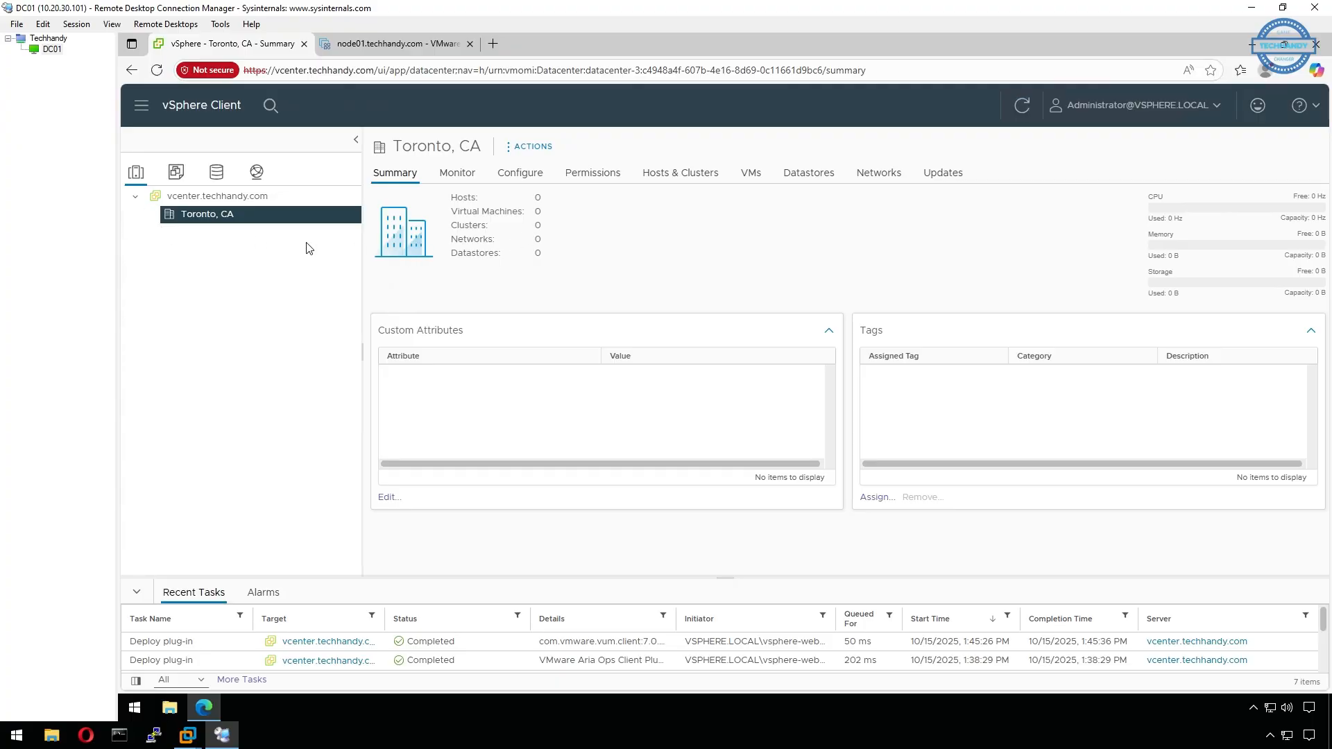
- Add a cluster named 'Management' to Toronto, CA with default settings, then refresh the inventory
{"action": "right_click", "coordinate": [253, 220]}
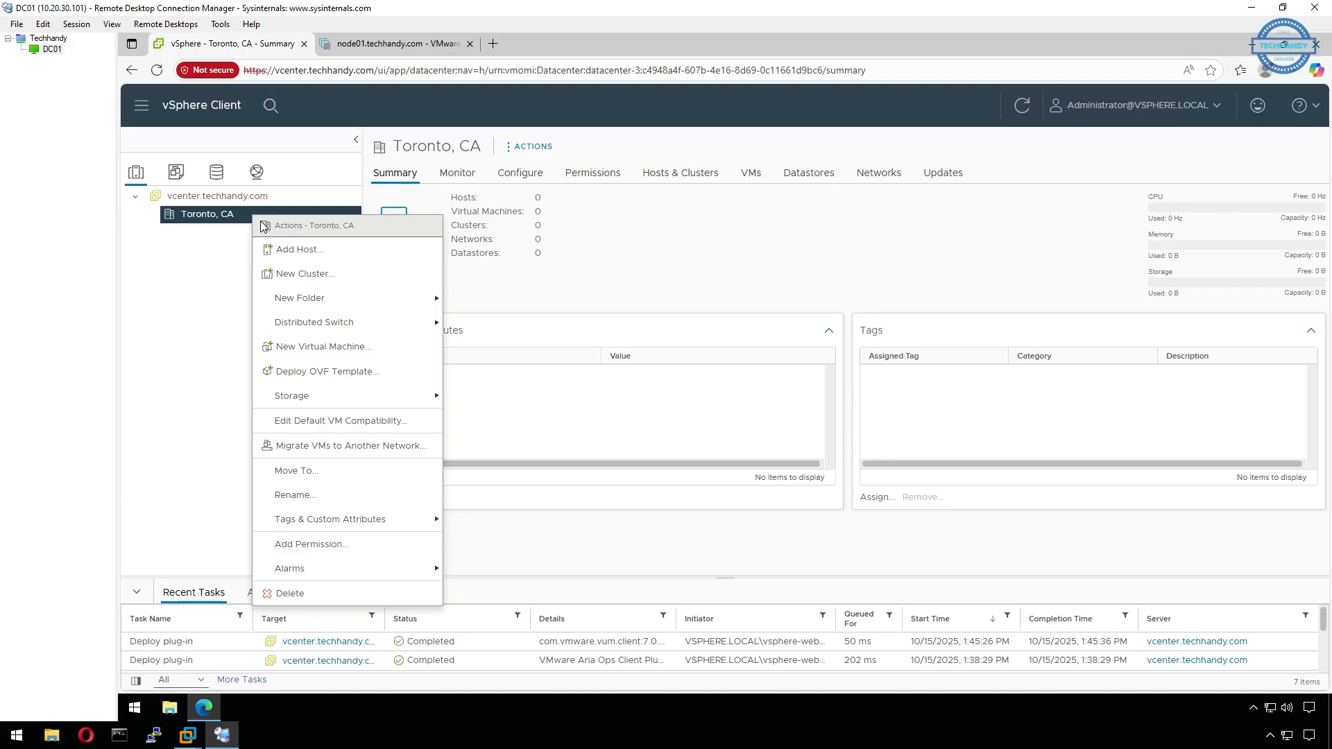
{"action": "left_click", "coordinate": [360, 273]}
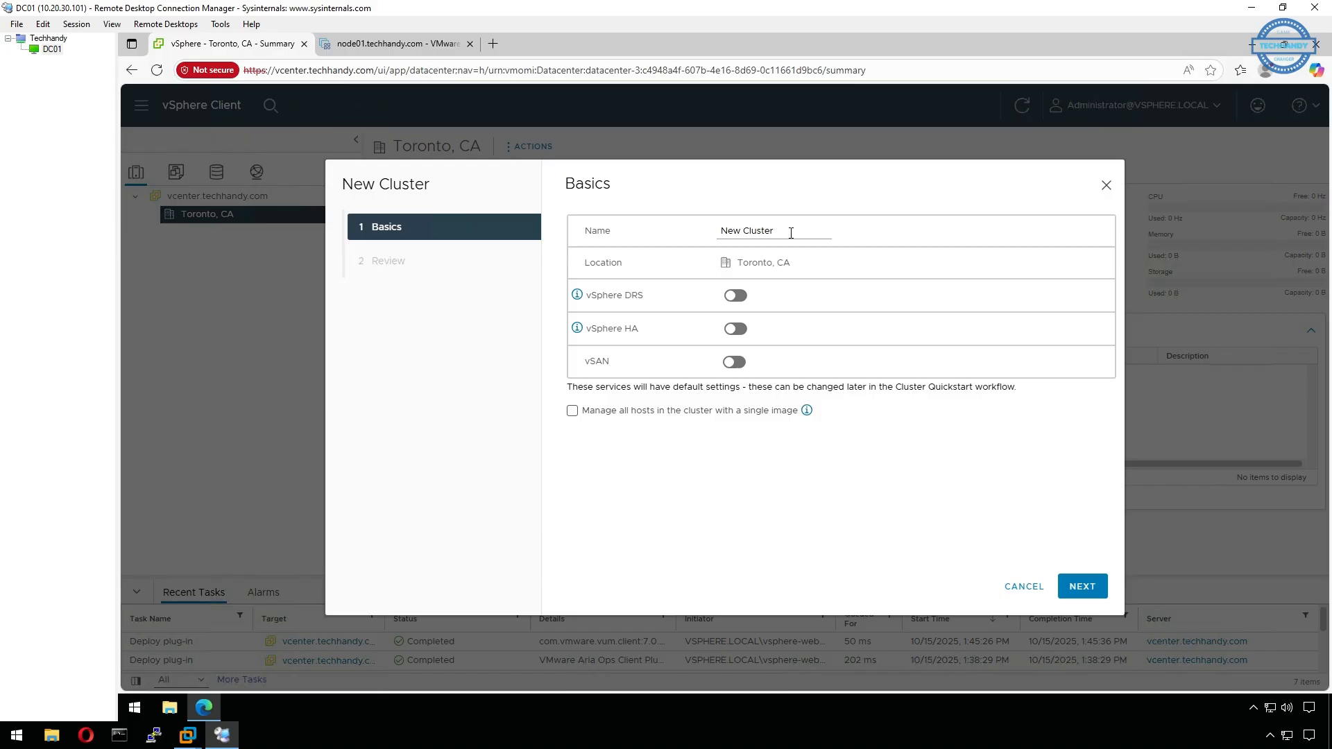
{"action": "left_click_drag", "start_coordinate": [791, 233], "coordinate": [717, 237]}
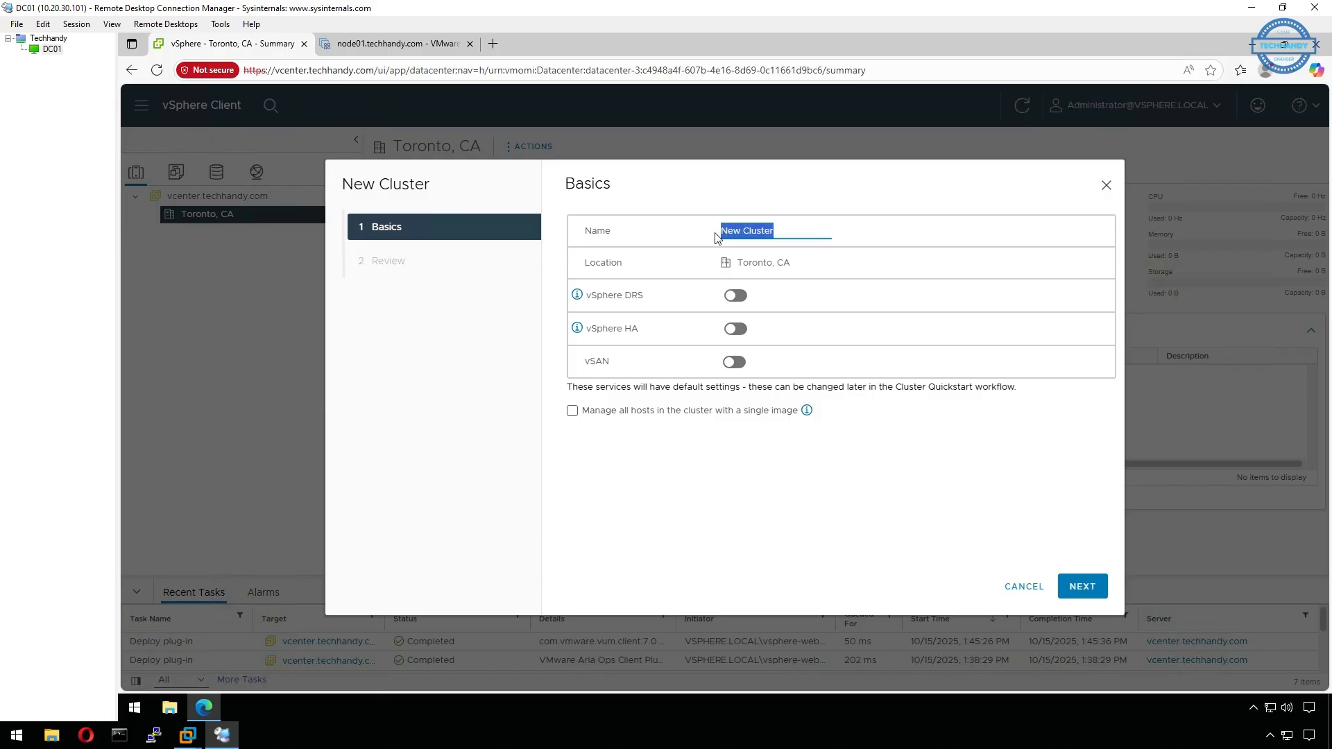
{"action": "type", "text": "Management"}
{"action": "left_click", "coordinate": [1070, 587]}
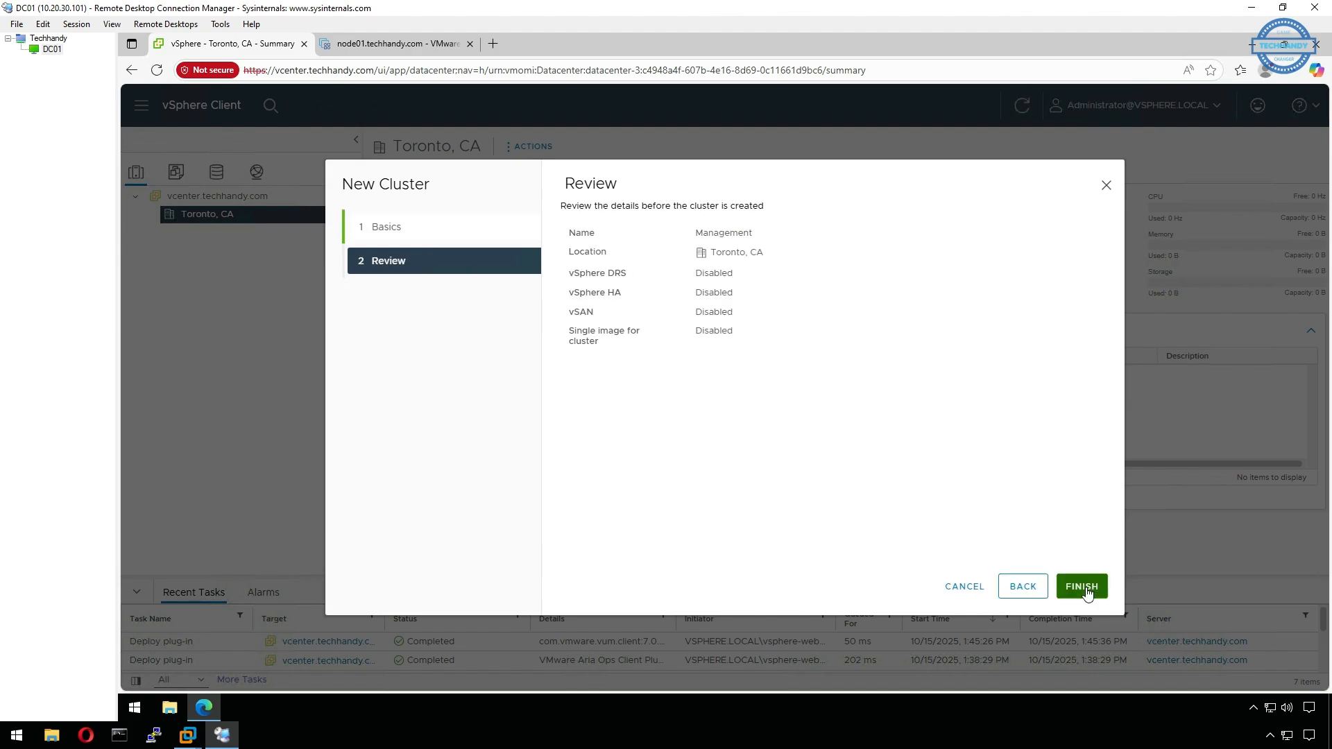
{"action": "left_click", "coordinate": [1083, 588]}
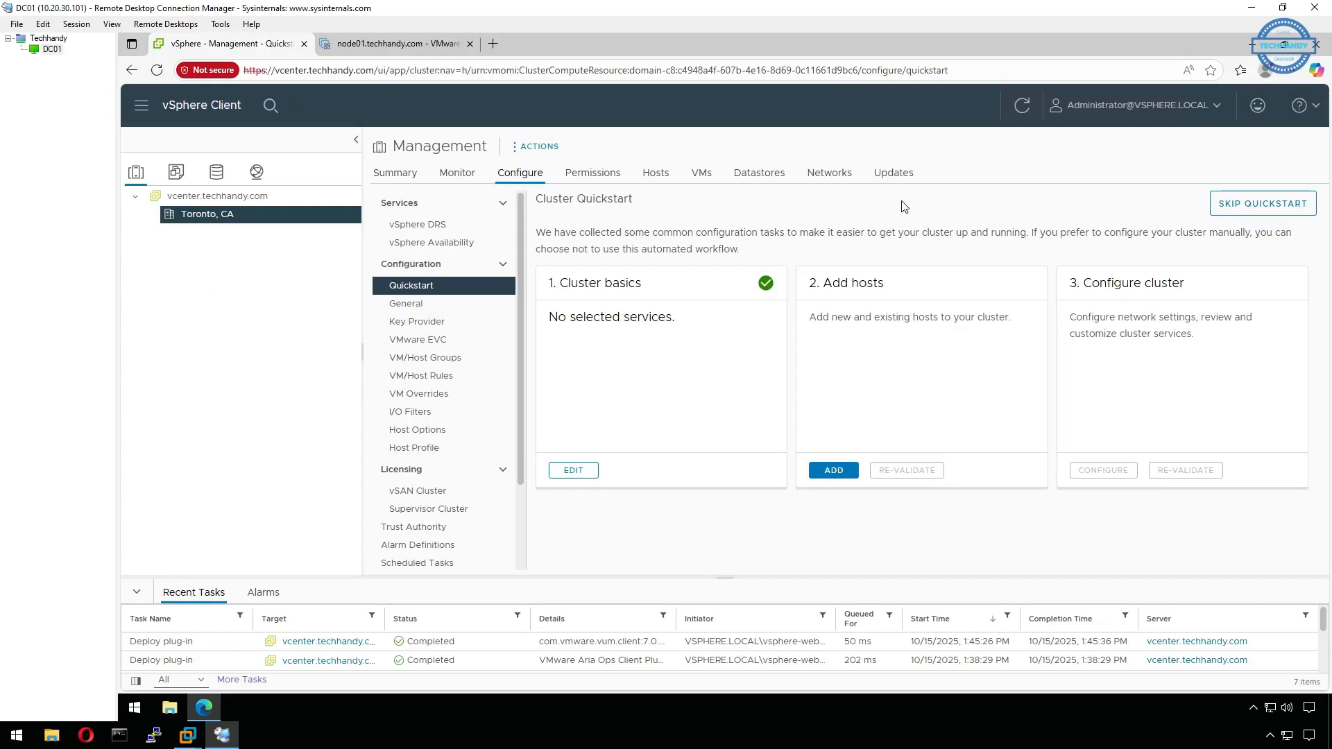
{"action": "left_click", "coordinate": [1022, 105]}
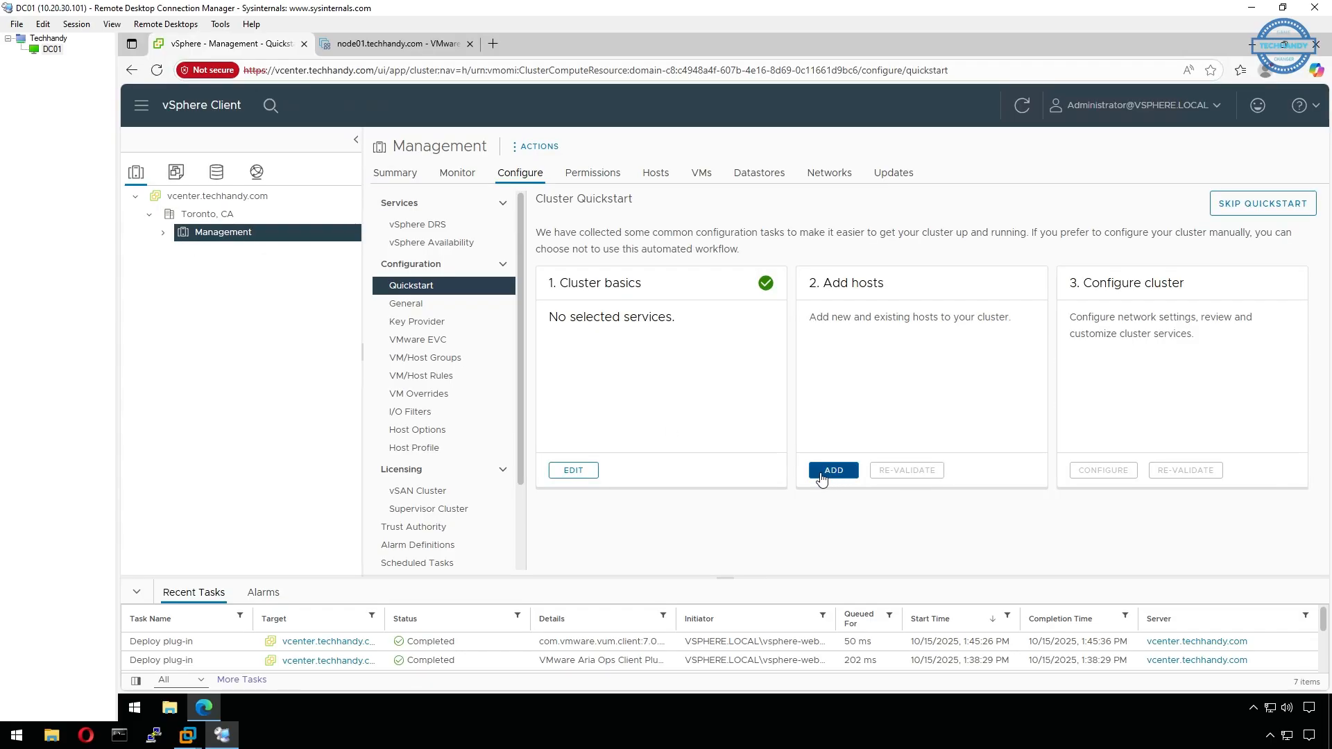
- Start adding hosts to Management, entering node01 with the root username and password
{"action": "right_click", "coordinate": [262, 238]}
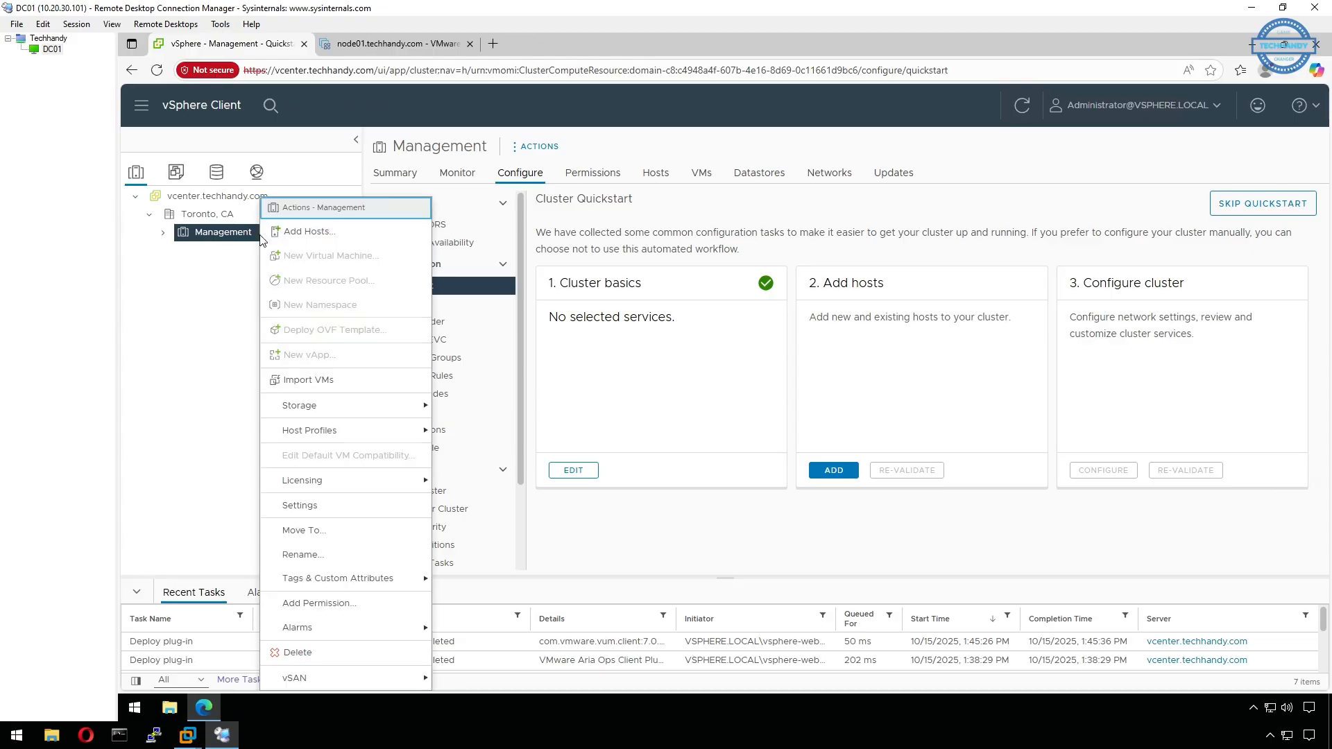
{"action": "left_click", "coordinate": [338, 237]}
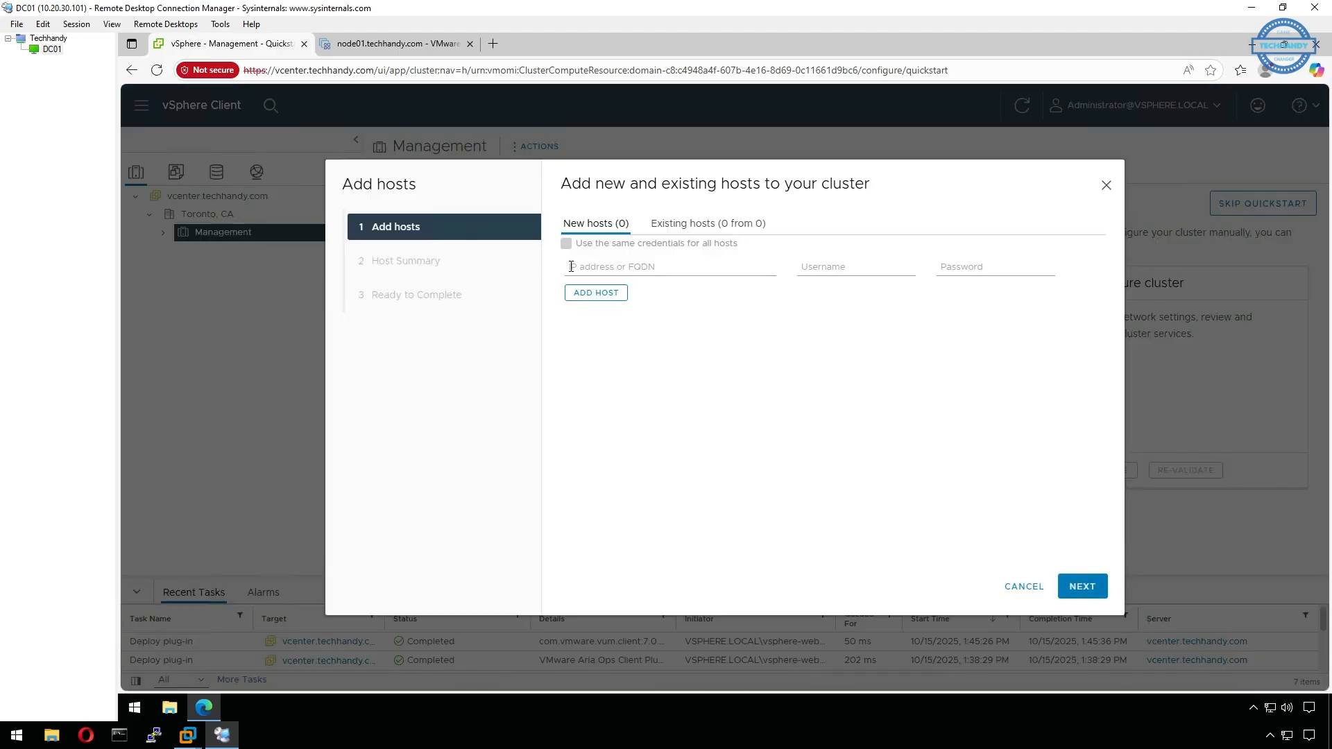
{"action": "left_click", "coordinate": [622, 270]}
{"action": "type", "text": "node01.techhandy.com"}
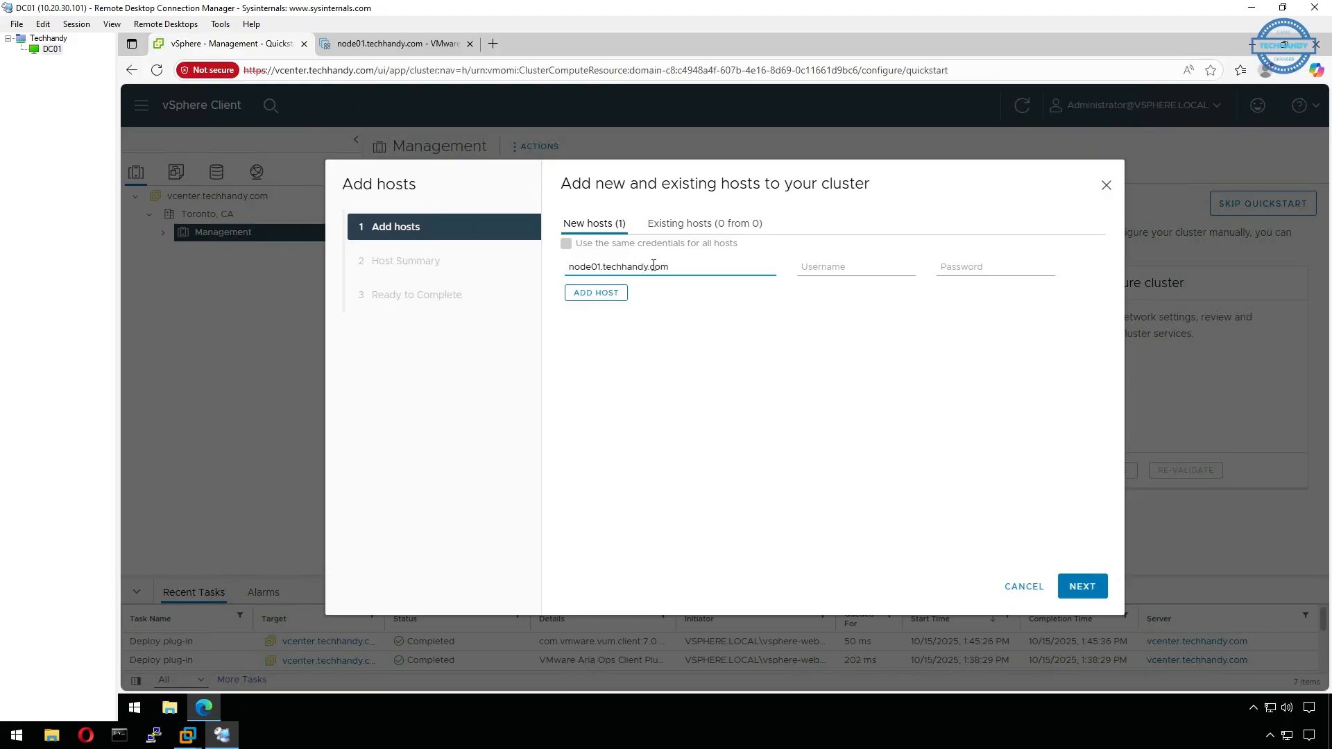
{"action": "left_click", "coordinate": [812, 268]}
{"action": "type", "text": "root"}
{"action": "key", "text": "Tab"}
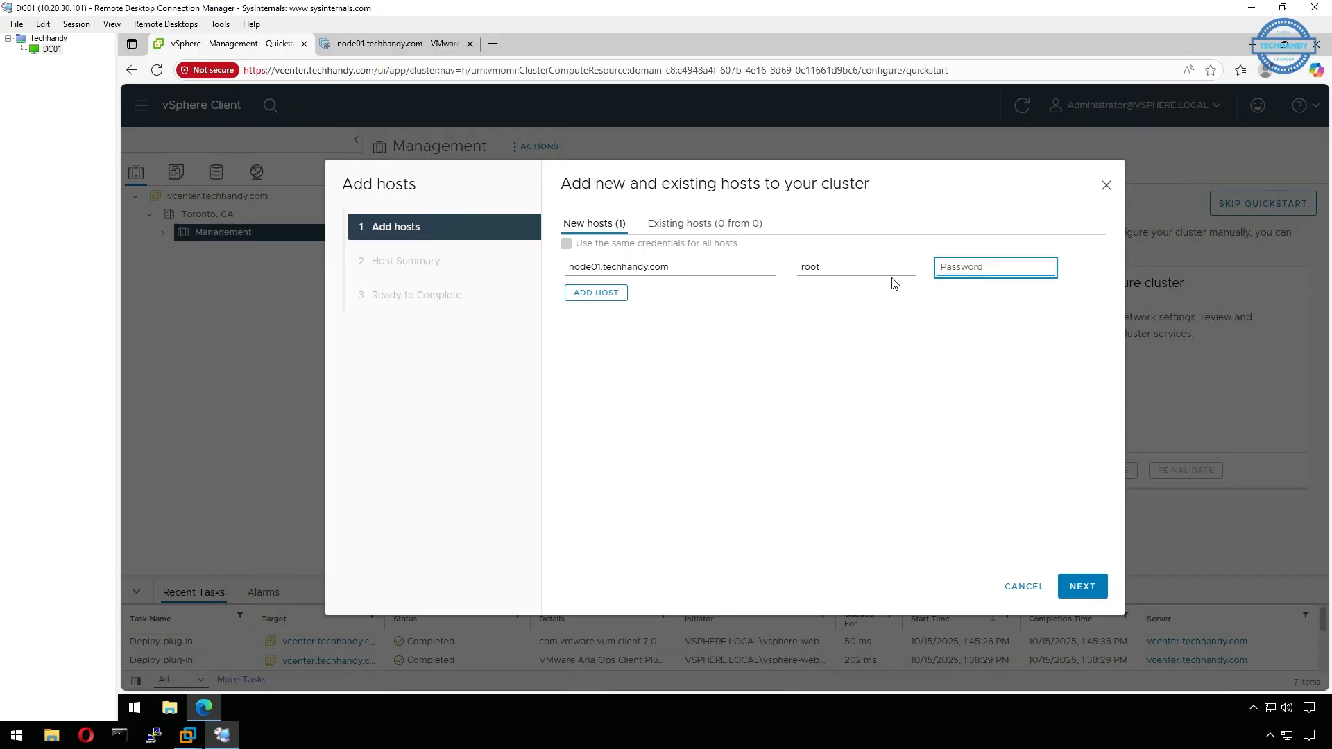
{"action": "type", "text": "P"}
- Add entries for node02, node03 and node04, reusing the same credentials for all hosts
{"action": "left_click", "coordinate": [619, 295]}
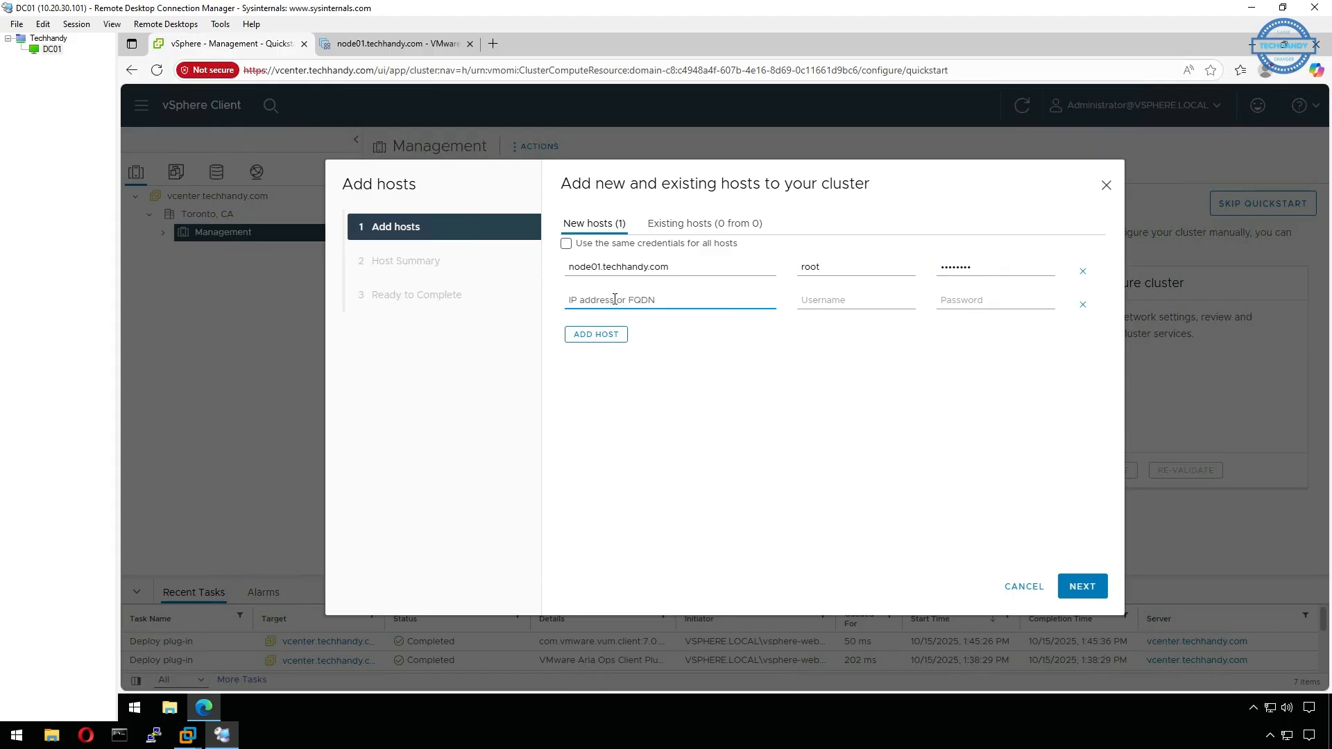
{"action": "type", "text": "node02.techhandy.com"}
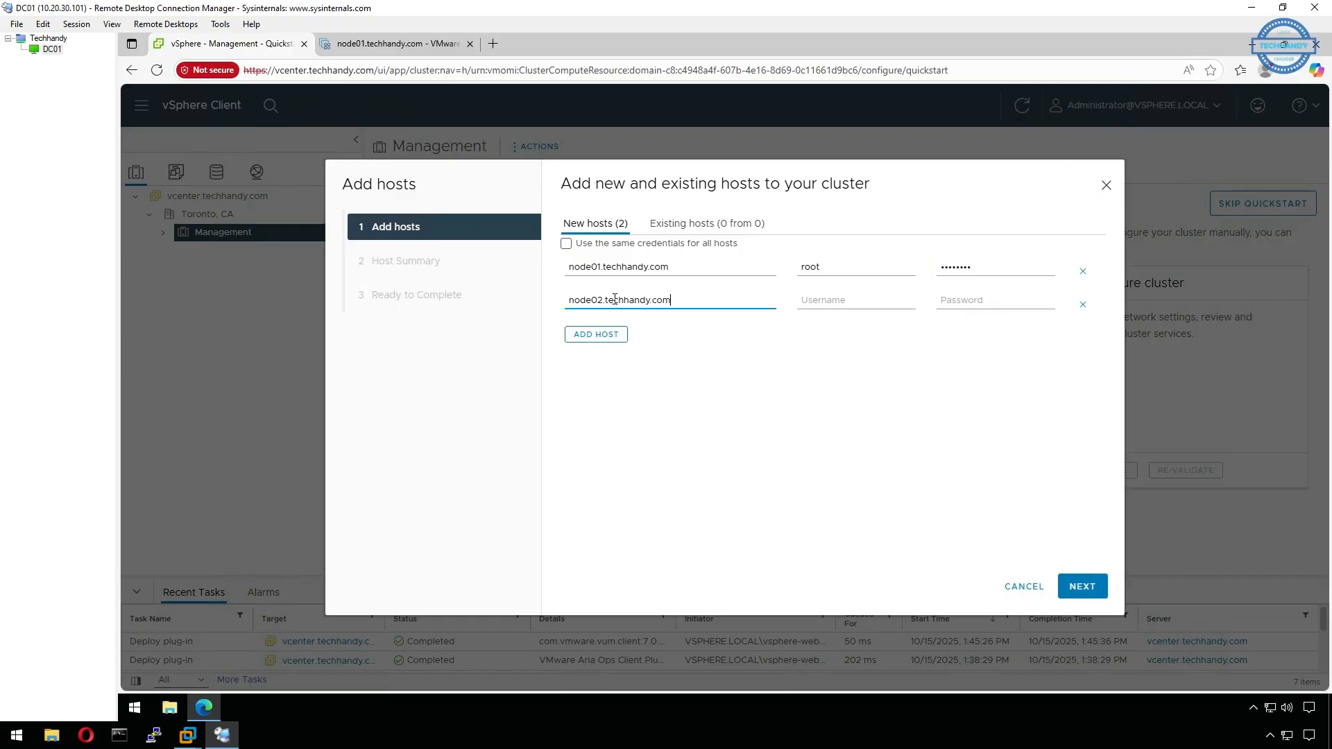
{"action": "key", "text": "Tab"}
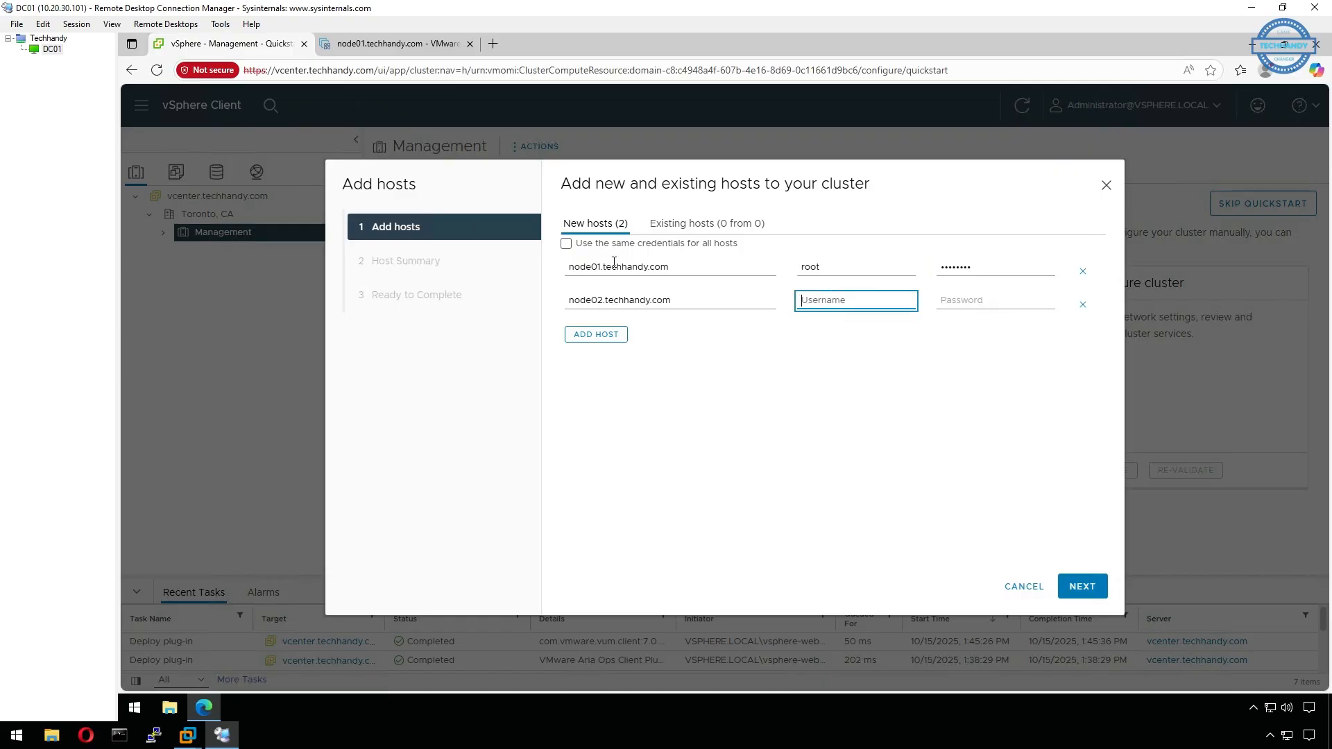
{"action": "left_click", "coordinate": [566, 245]}
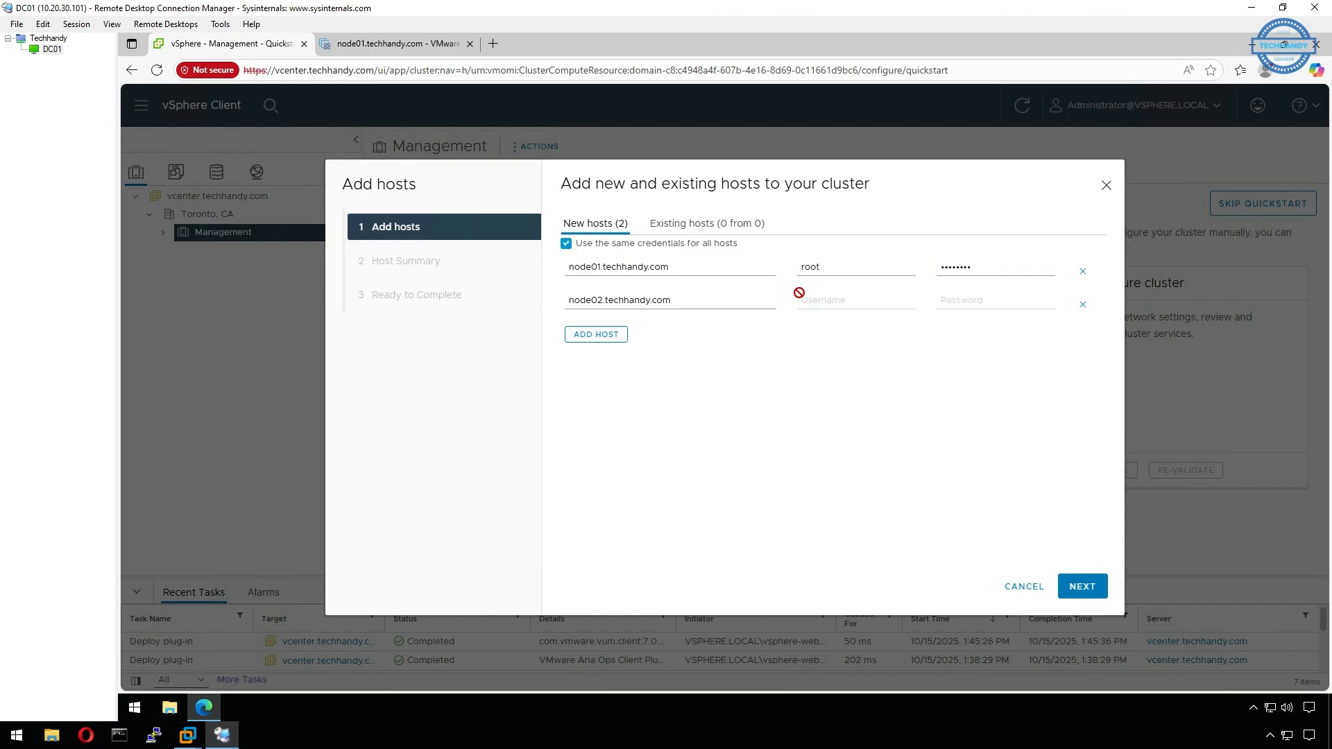
{"action": "left_click", "coordinate": [607, 338]}
{"action": "left_click", "coordinate": [599, 334]}
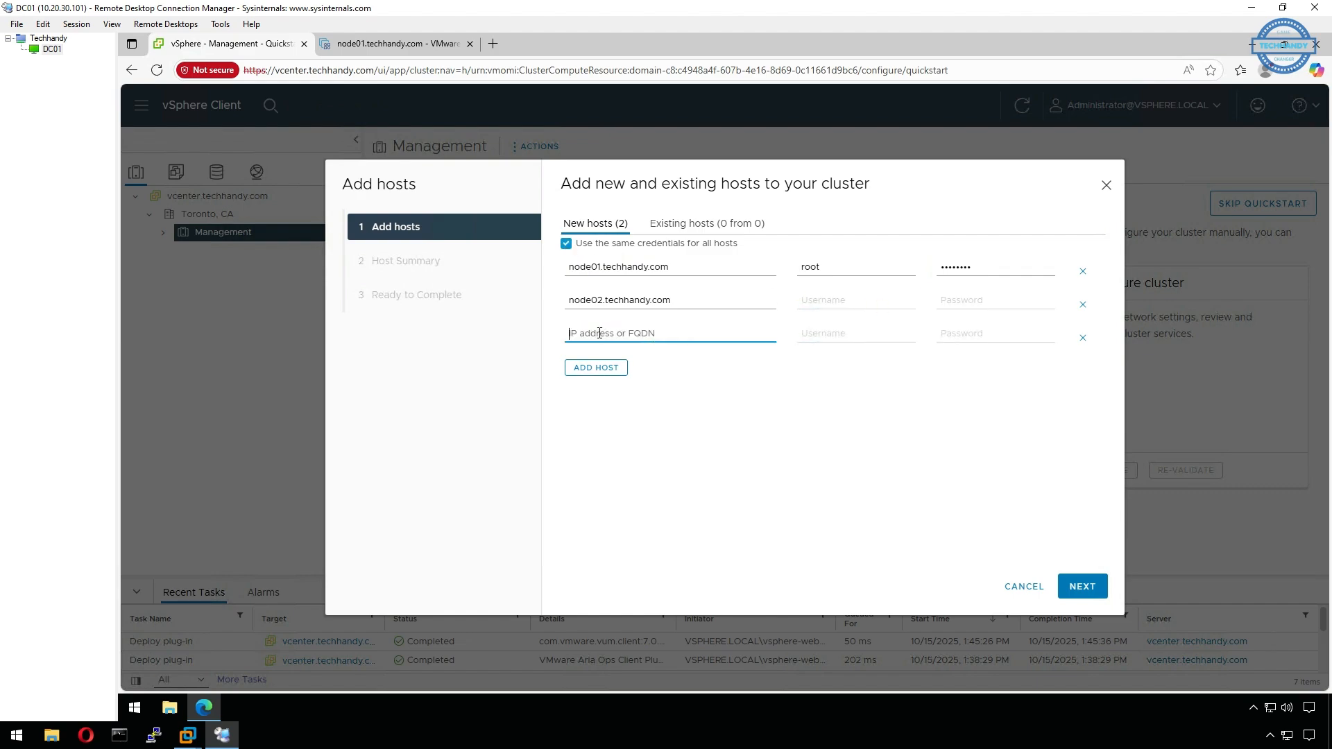
{"action": "type", "text": "node03.techhandy.com"}
{"action": "left_click", "coordinate": [596, 366]}
{"action": "left_click", "coordinate": [595, 365]}
{"action": "type", "text": "no"}
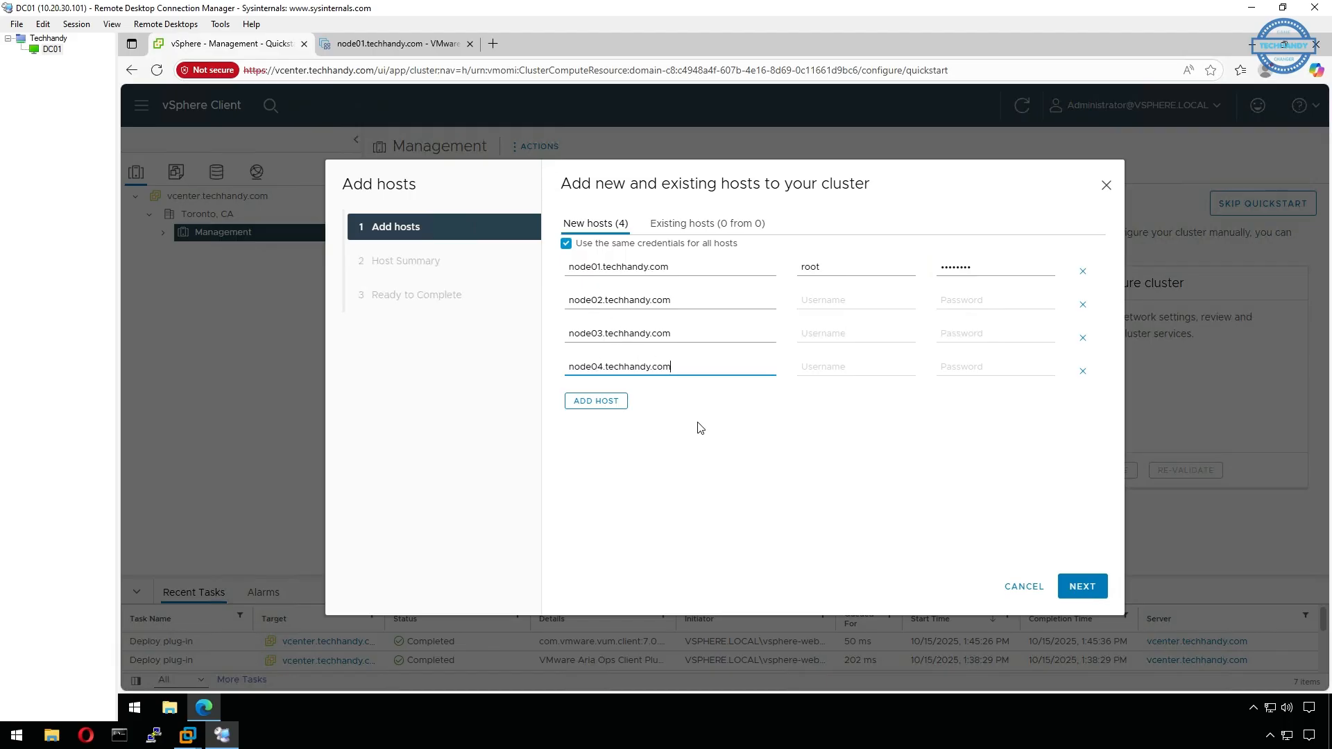
- Retrieve the four hosts' details and accept all their certificate thumbprints
{"action": "left_click", "coordinate": [1093, 588]}
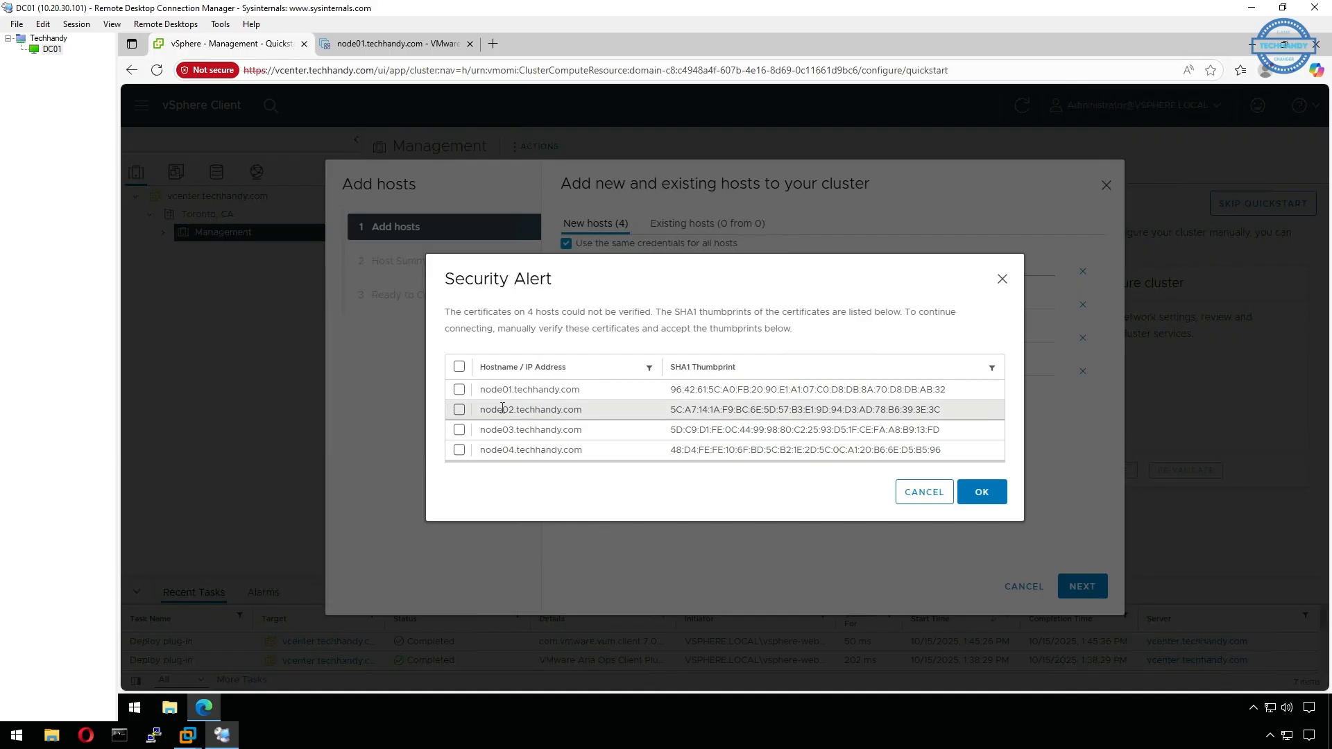
{"action": "left_click", "coordinate": [458, 366]}
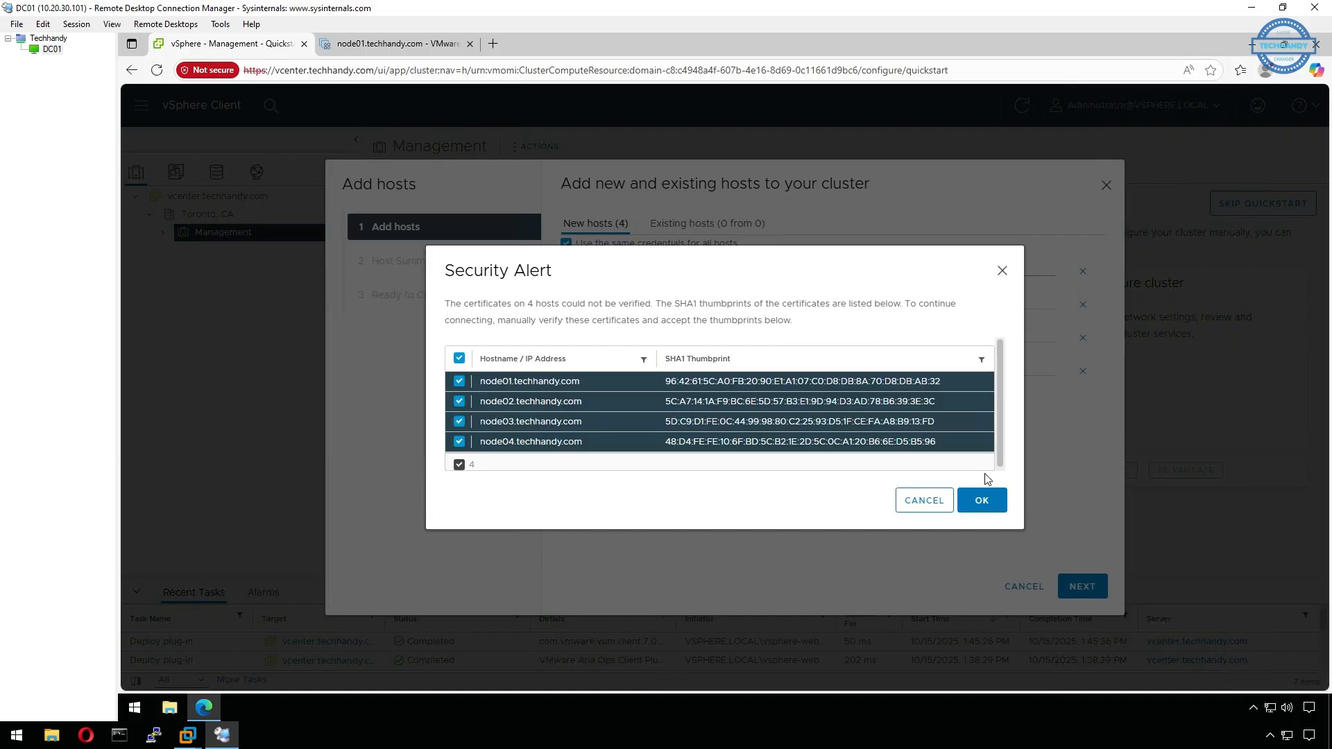
{"action": "left_click", "coordinate": [994, 505]}
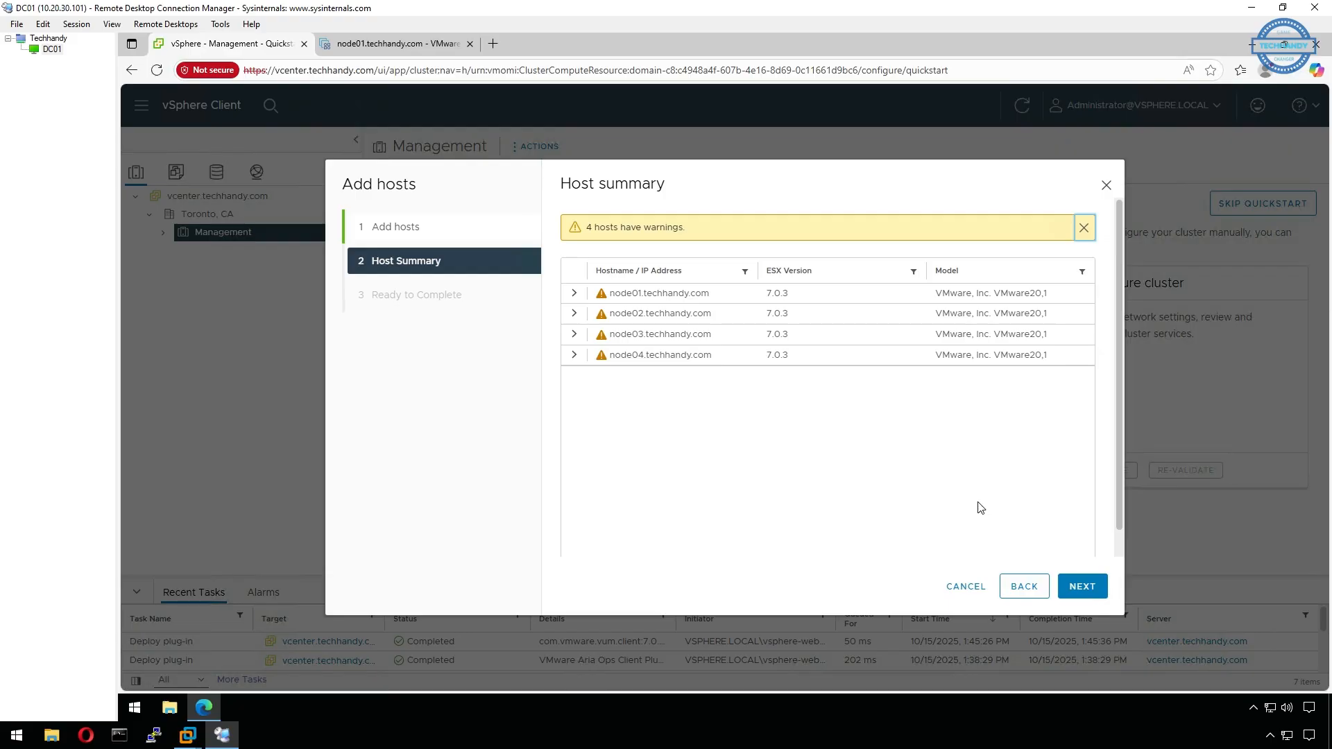
- Check node01's warning, then finish adding the four hosts to the Management cluster
{"action": "left_click", "coordinate": [575, 294]}
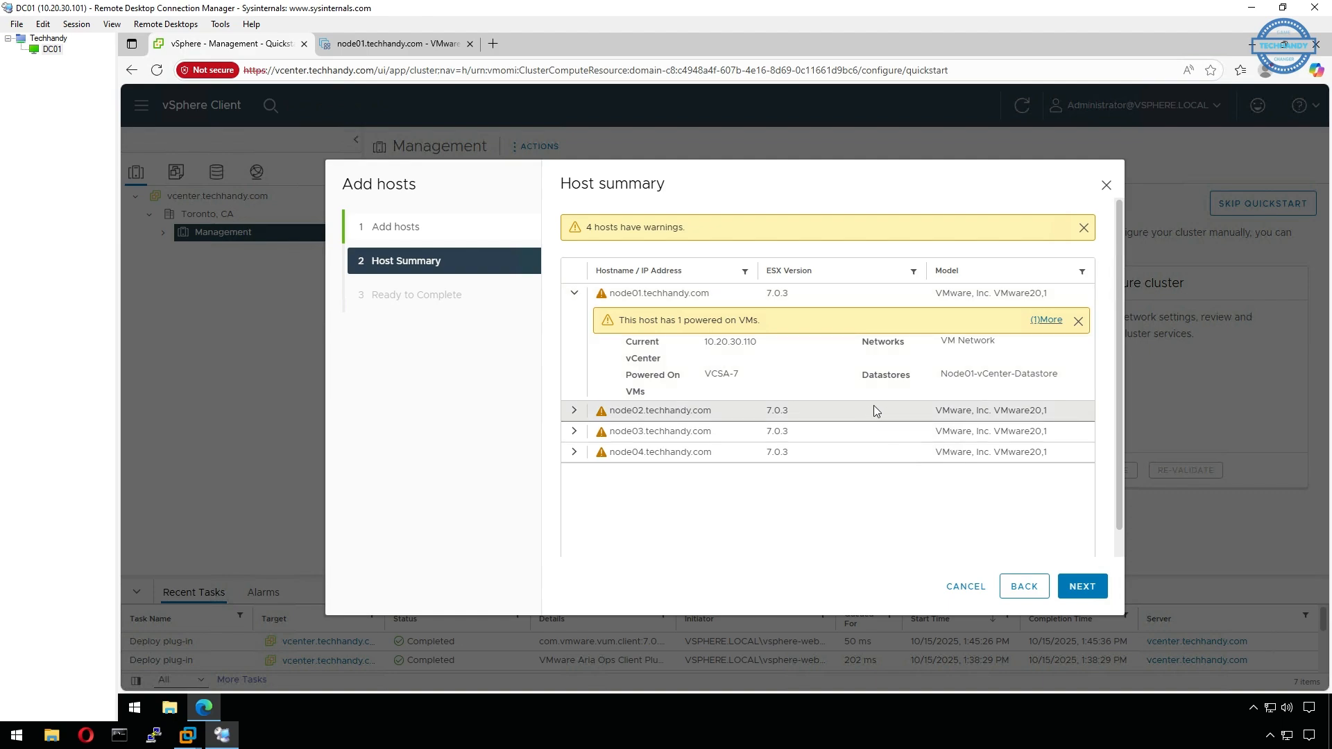
{"action": "left_click", "coordinate": [1100, 586]}
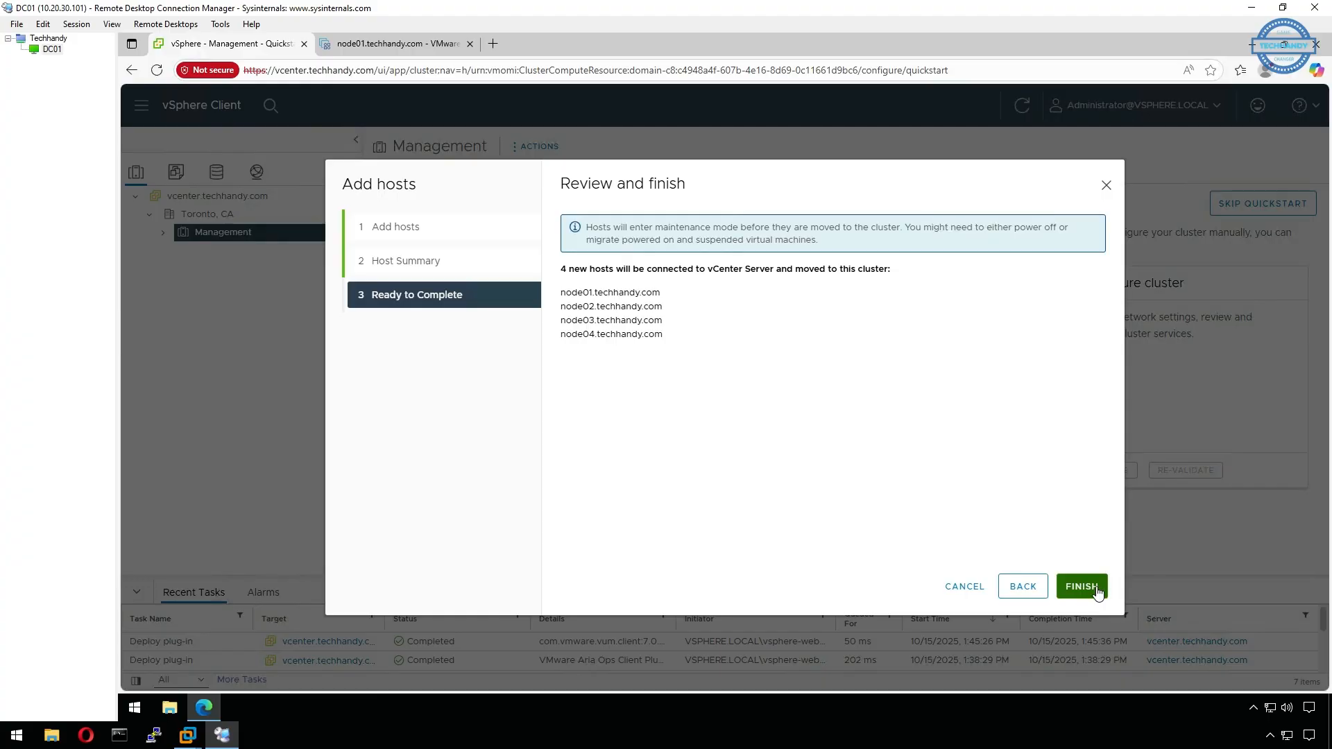
{"action": "left_click", "coordinate": [1097, 587]}
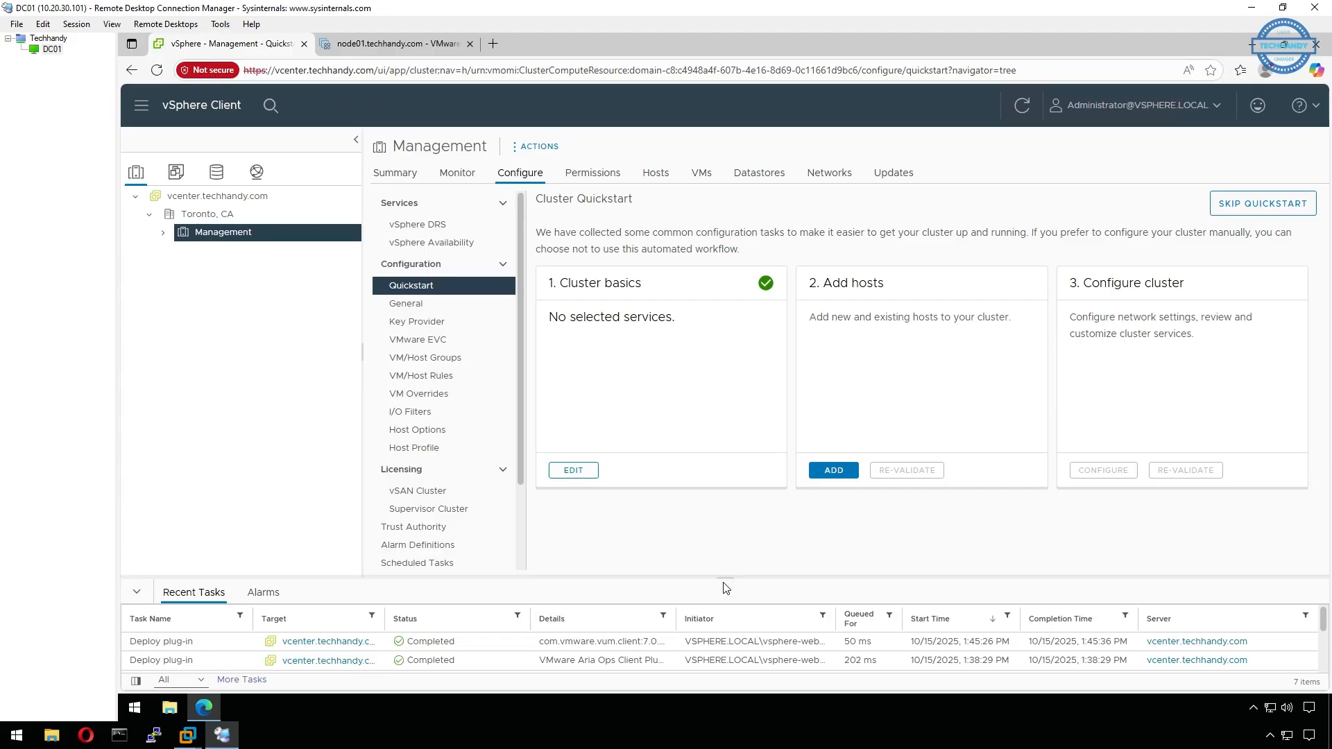
- Refresh so node01–node04 appear under Management, widen the tree, and select Toronto, CA
{"action": "left_click_drag", "start_coordinate": [726, 580], "coordinate": [726, 525]}
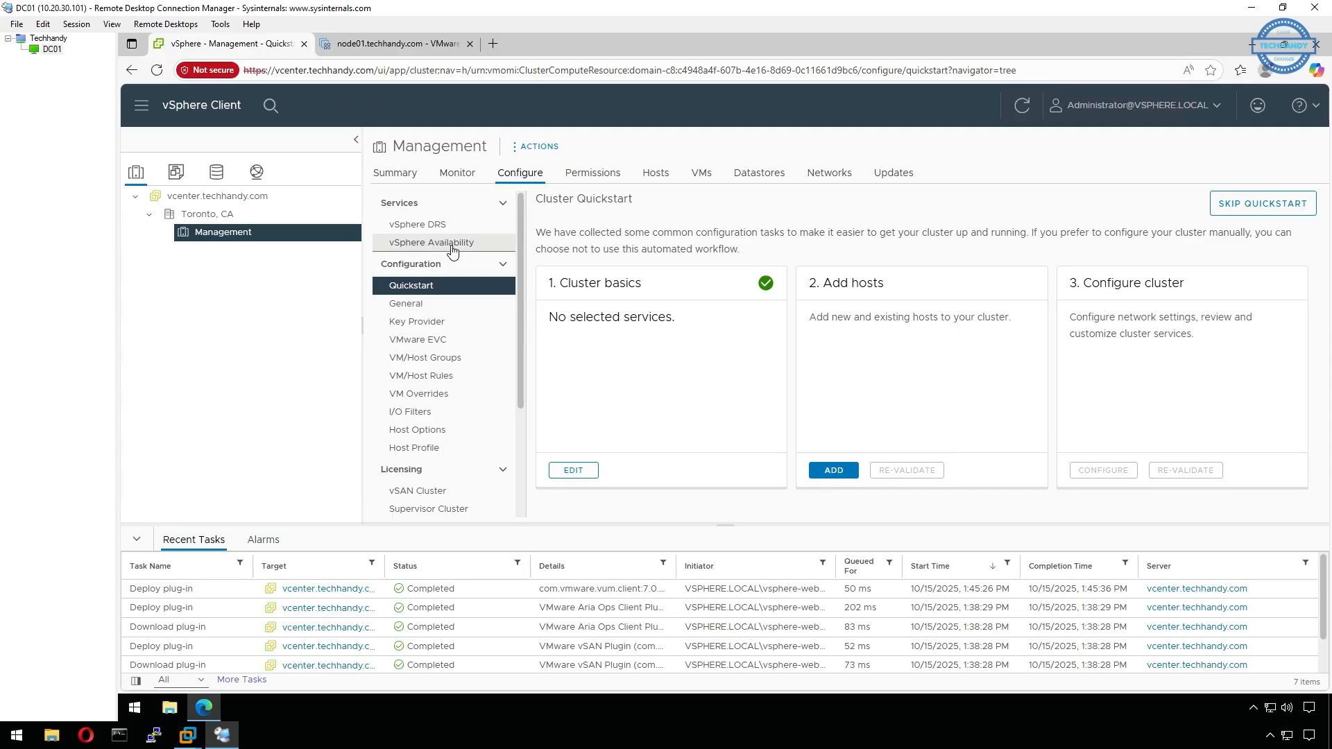
{"action": "left_click", "coordinate": [1022, 107]}
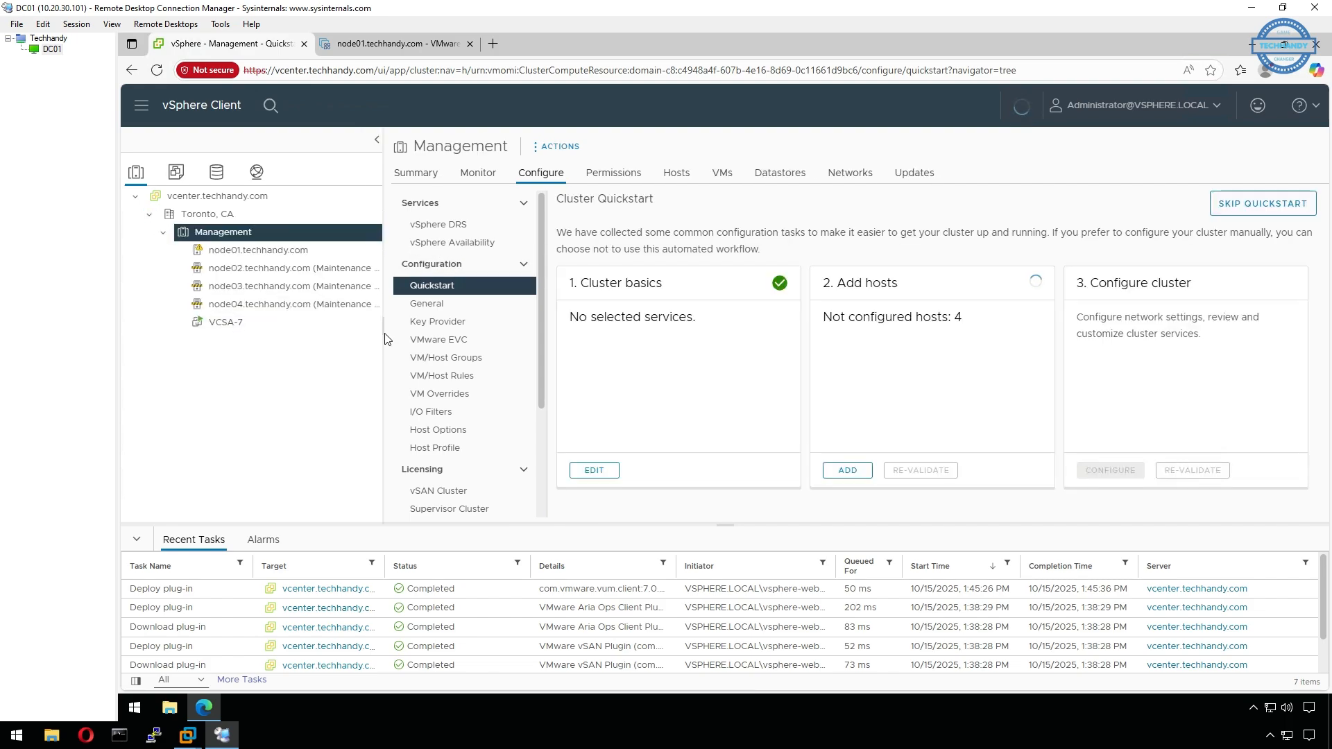
{"action": "left_click_drag", "start_coordinate": [383, 332], "coordinate": [414, 332]}
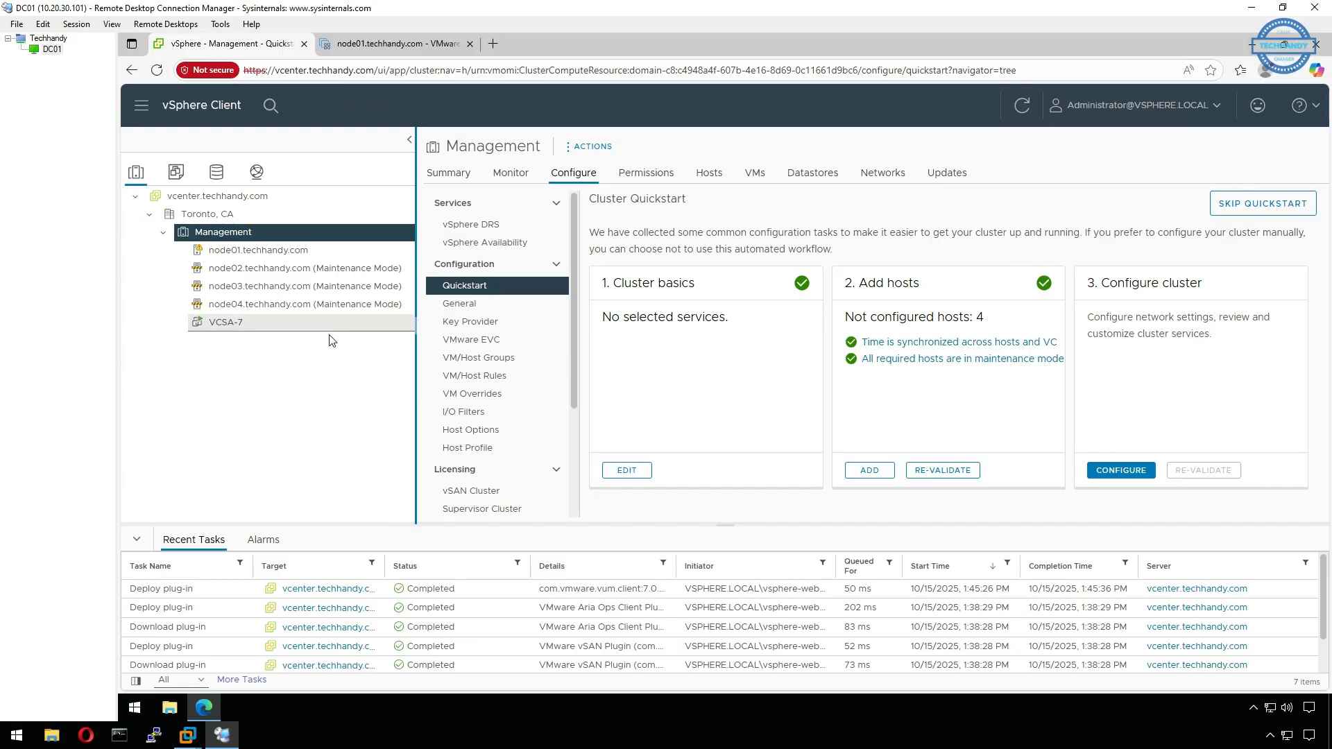
{"action": "left_click", "coordinate": [256, 222]}
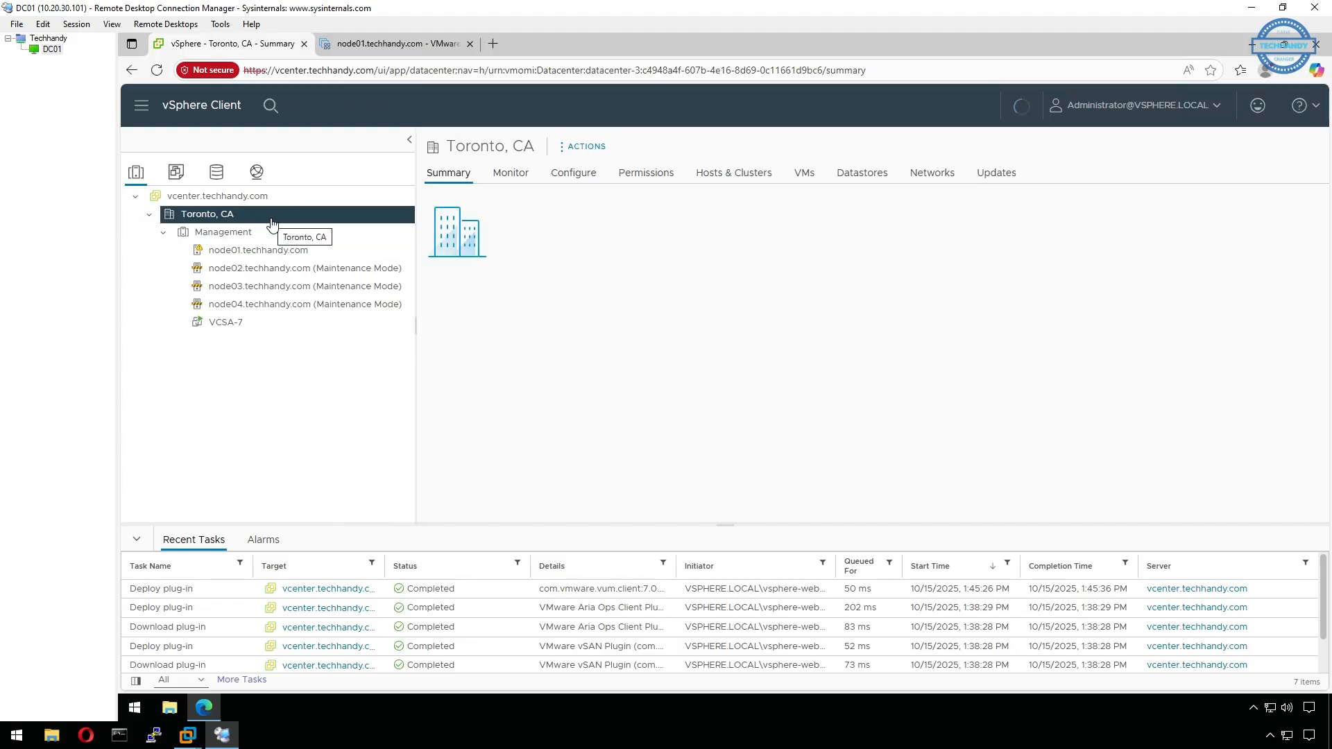
- Add a cluster named 'Production' to Toronto, CA with default settings, then refresh the inventory
{"action": "right_click", "coordinate": [272, 224]}
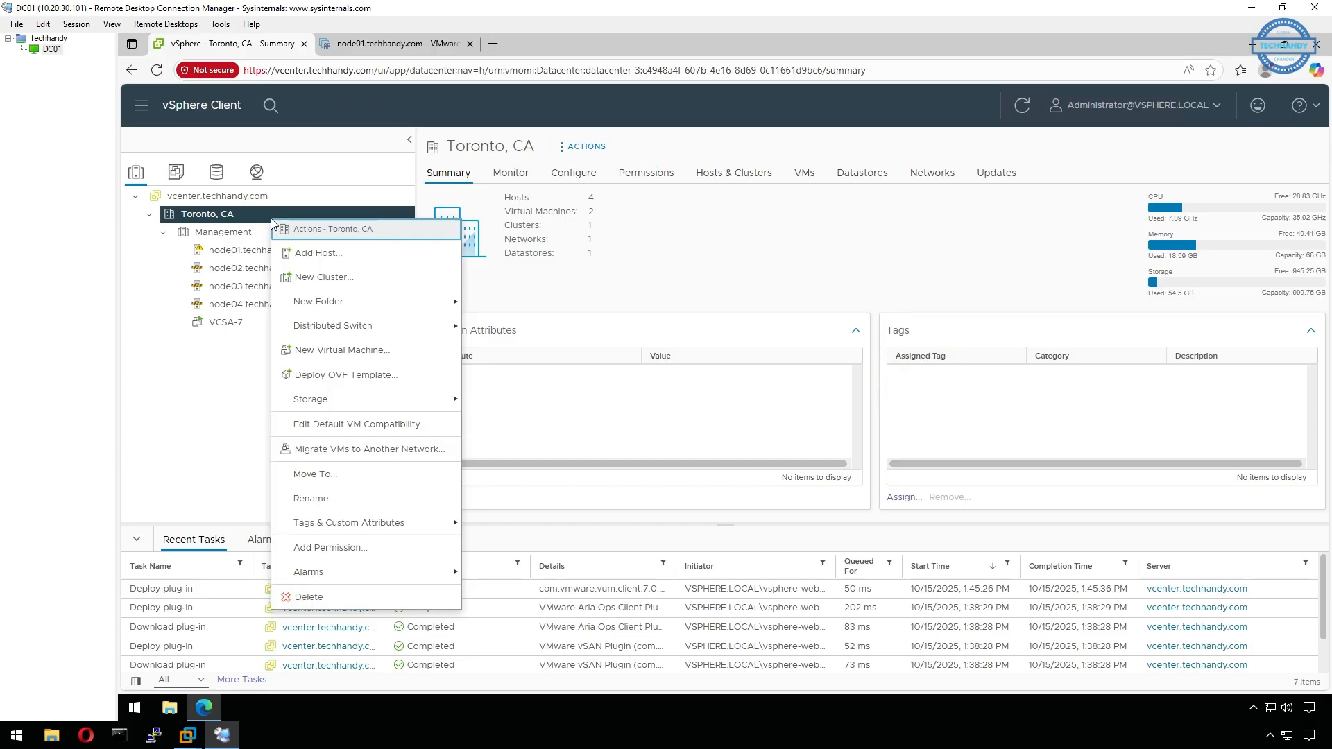
{"action": "left_click", "coordinate": [401, 279]}
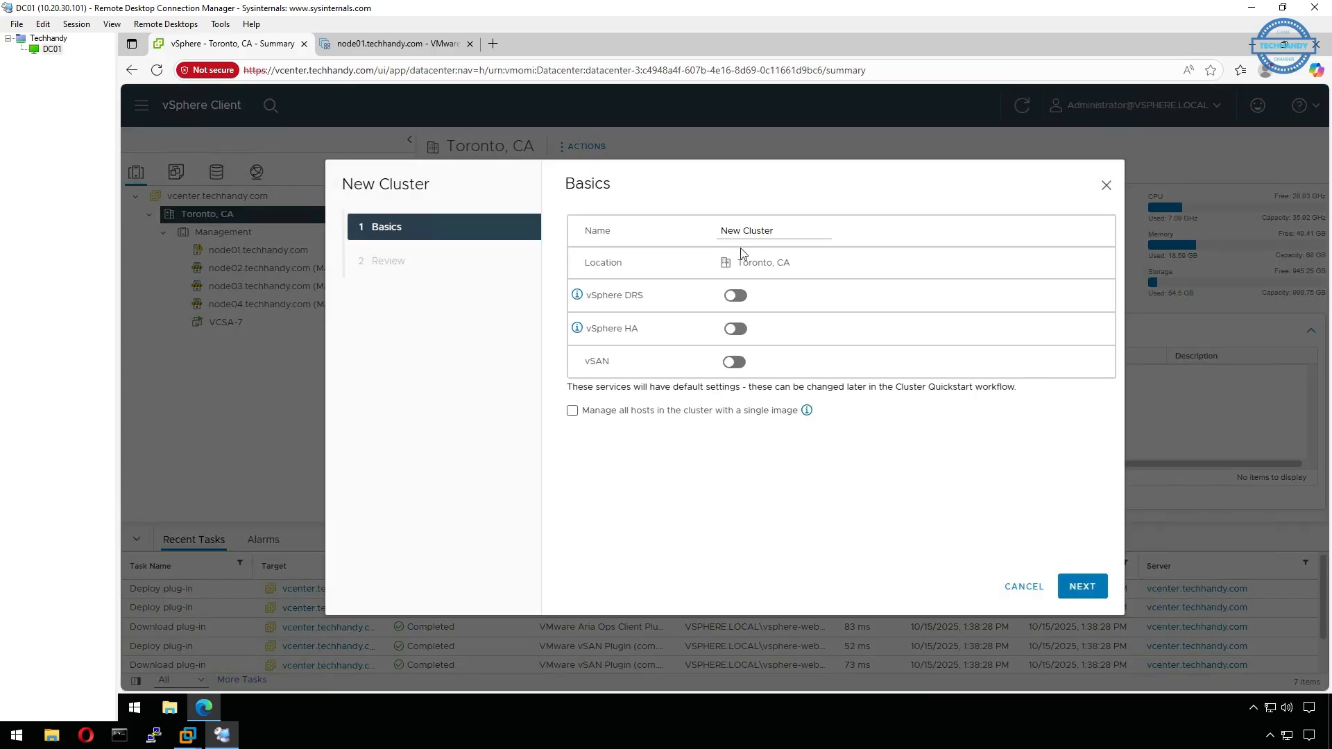
{"action": "left_click_drag", "start_coordinate": [778, 233], "coordinate": [718, 230]}
{"action": "type", "text": "Production"}
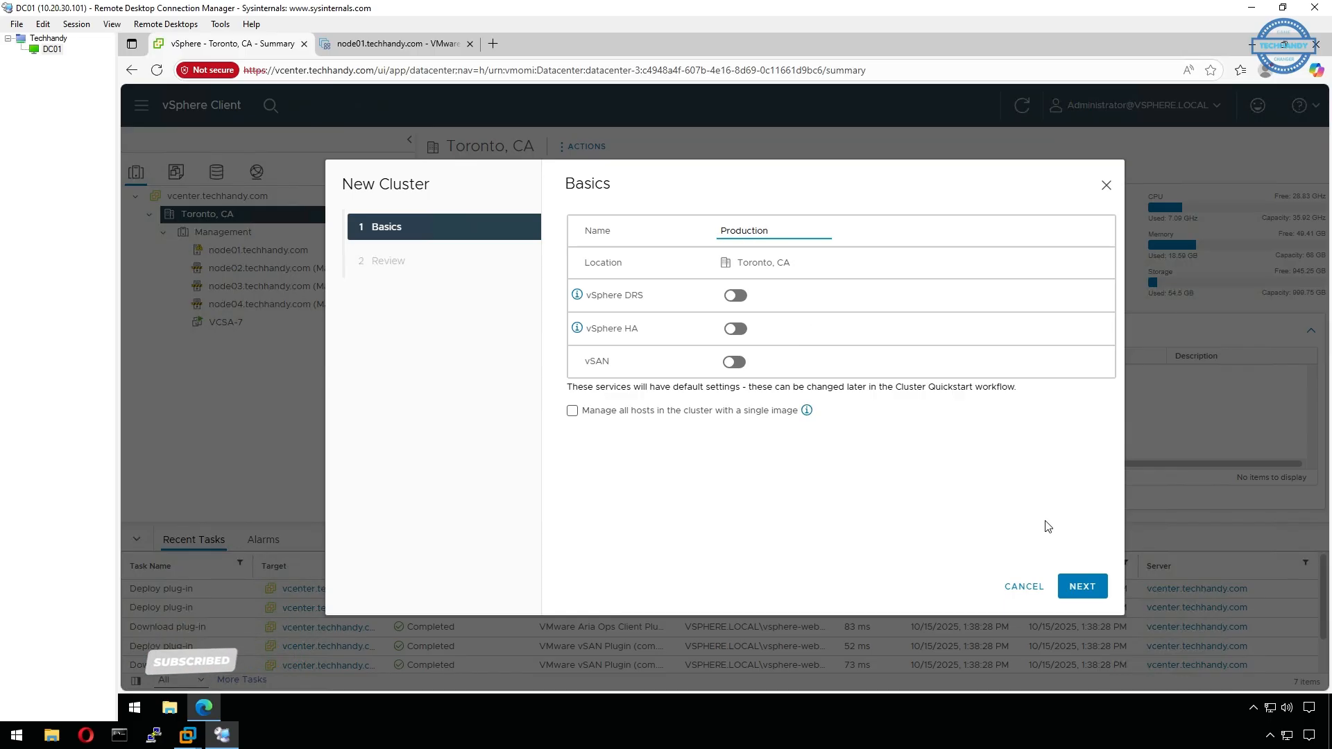
{"action": "left_click", "coordinate": [1101, 588]}
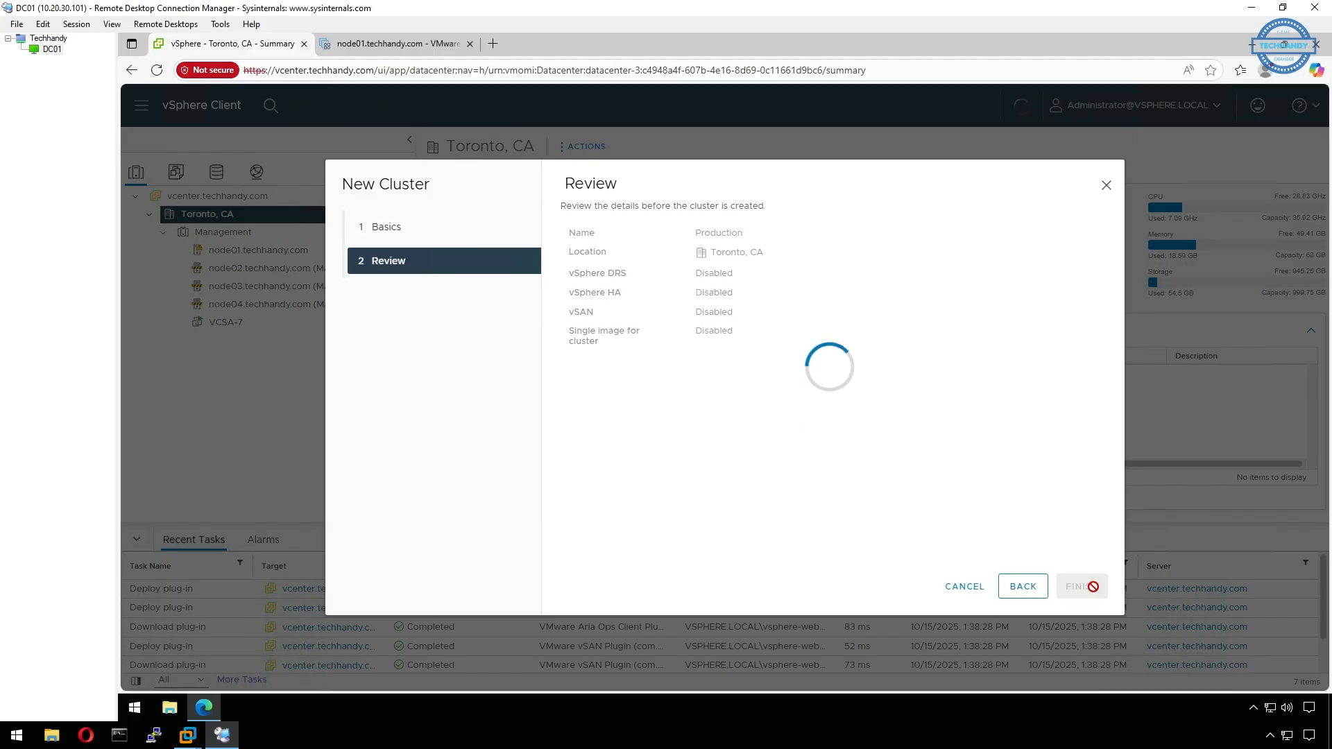
{"action": "left_click", "coordinate": [1091, 587]}
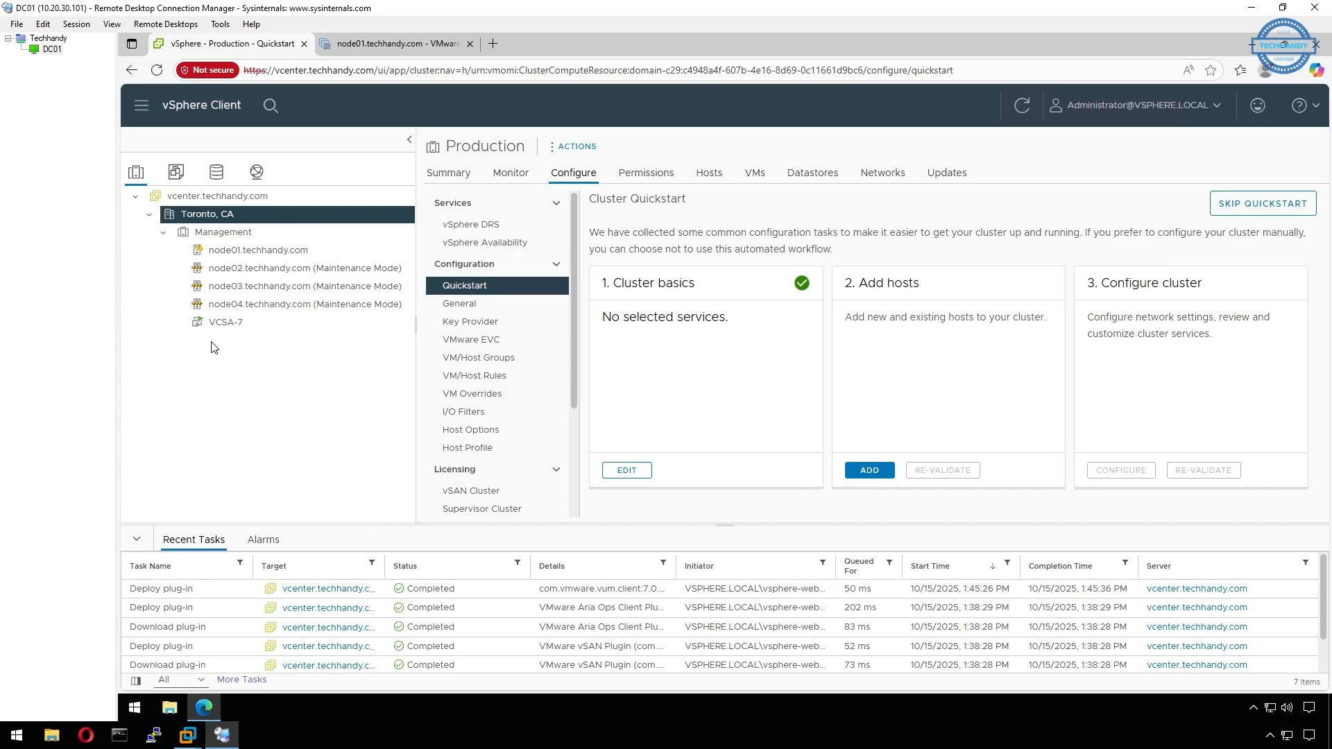
{"action": "left_click", "coordinate": [1023, 110]}
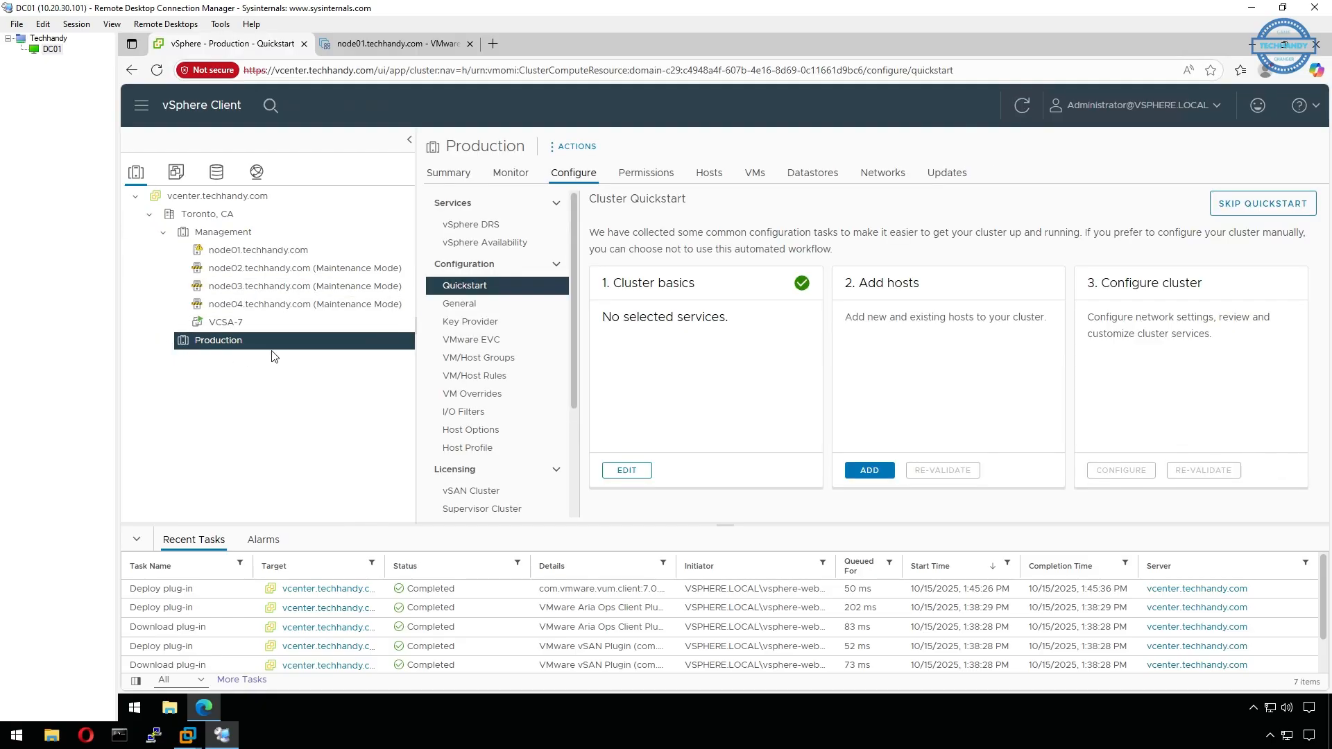
{"action": "left_click", "coordinate": [327, 310]}
- Move host node04 to the Toronto, CA > Production cluster with Move To
{"action": "right_click", "coordinate": [327, 310]}
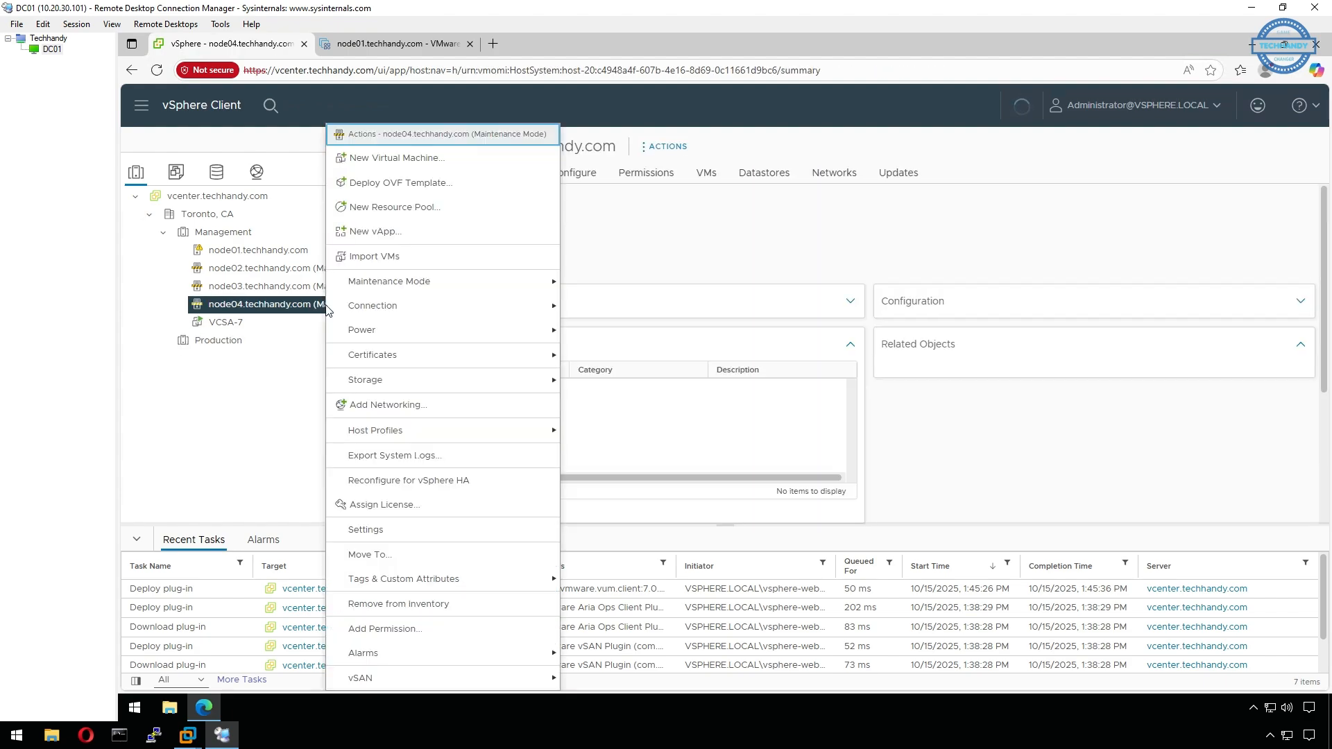
{"action": "left_click", "coordinate": [418, 555]}
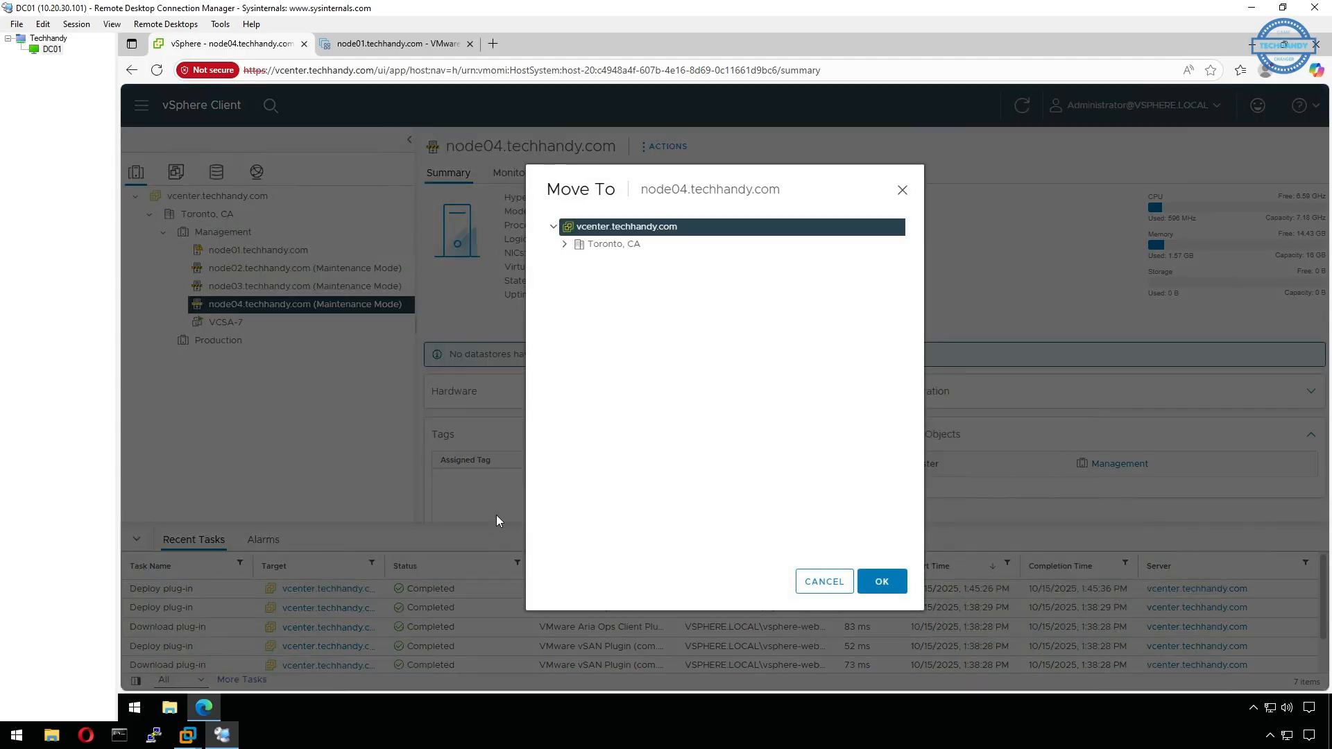
{"action": "left_click", "coordinate": [566, 245]}
{"action": "left_click", "coordinate": [623, 284]}
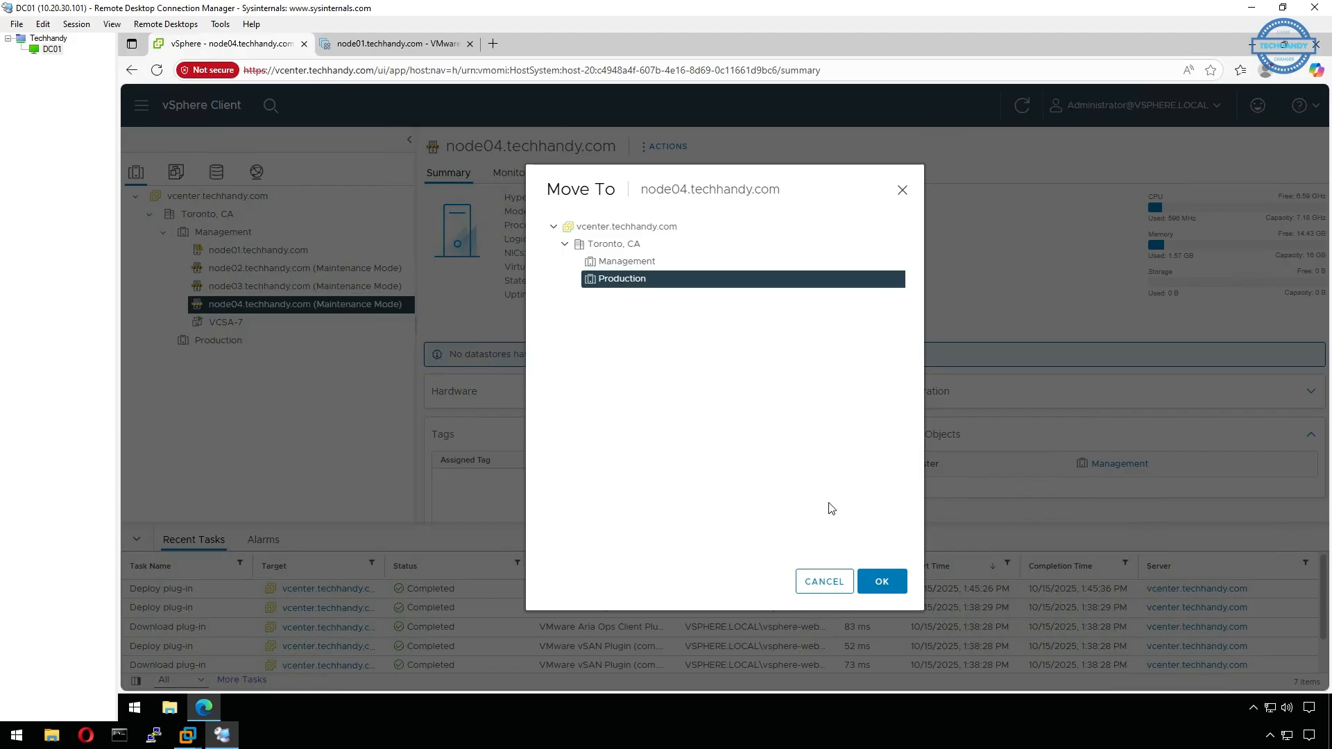
{"action": "left_click", "coordinate": [882, 581]}
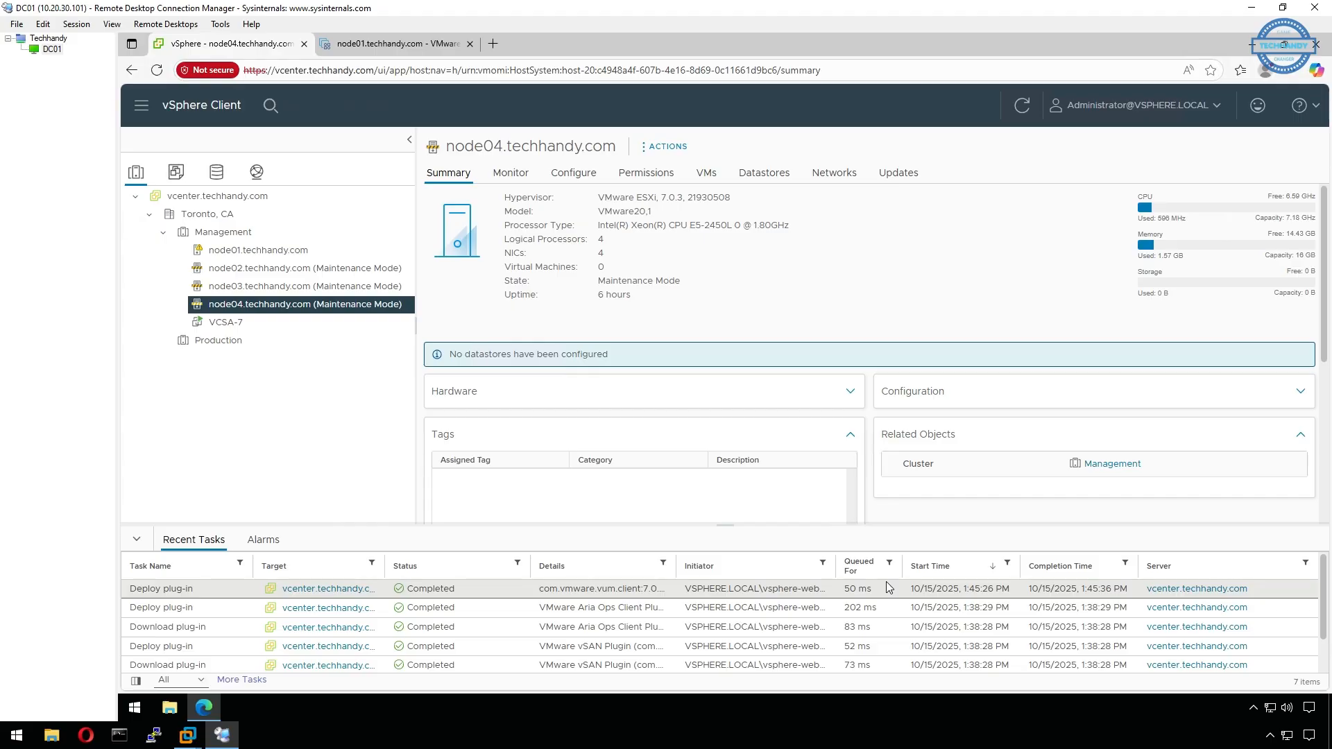
- Drag node03 and node02 onto the Production cluster, refreshing after each move
{"action": "left_click", "coordinate": [1022, 106]}
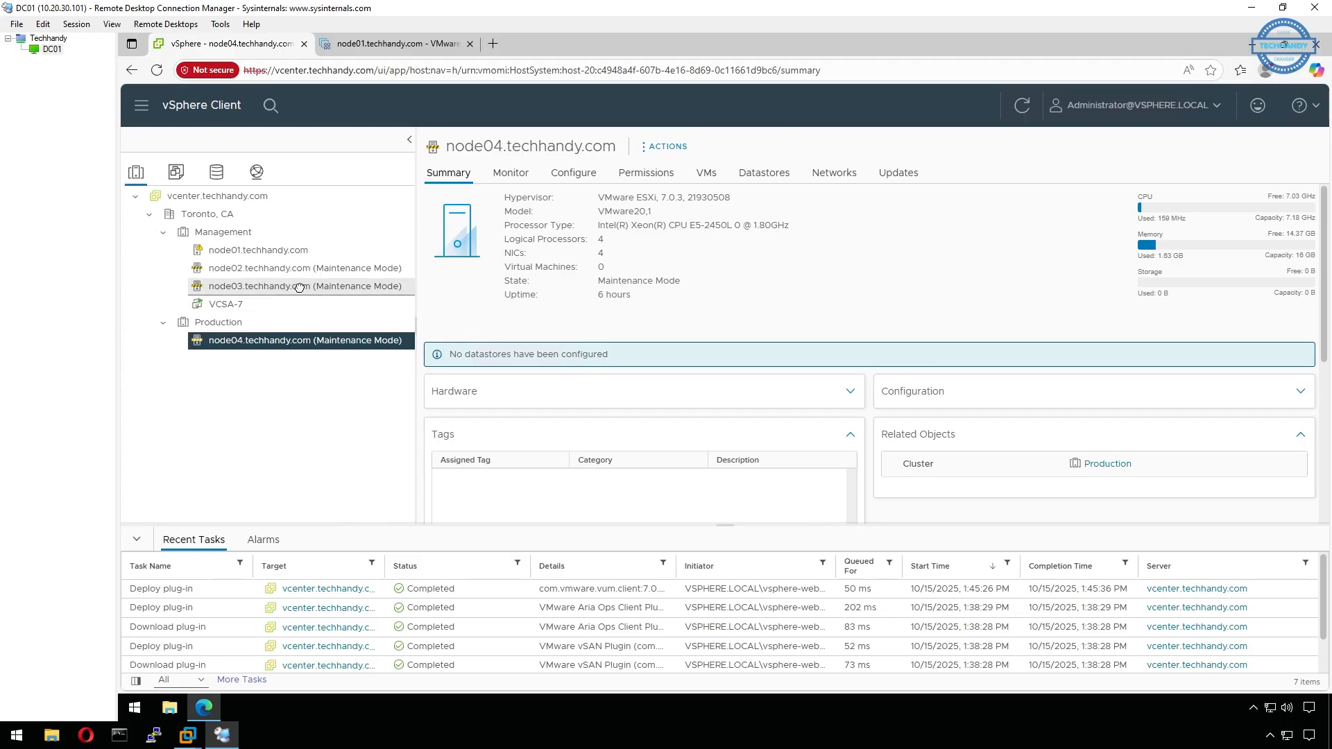
{"action": "left_click_drag", "start_coordinate": [269, 286], "coordinate": [263, 331]}
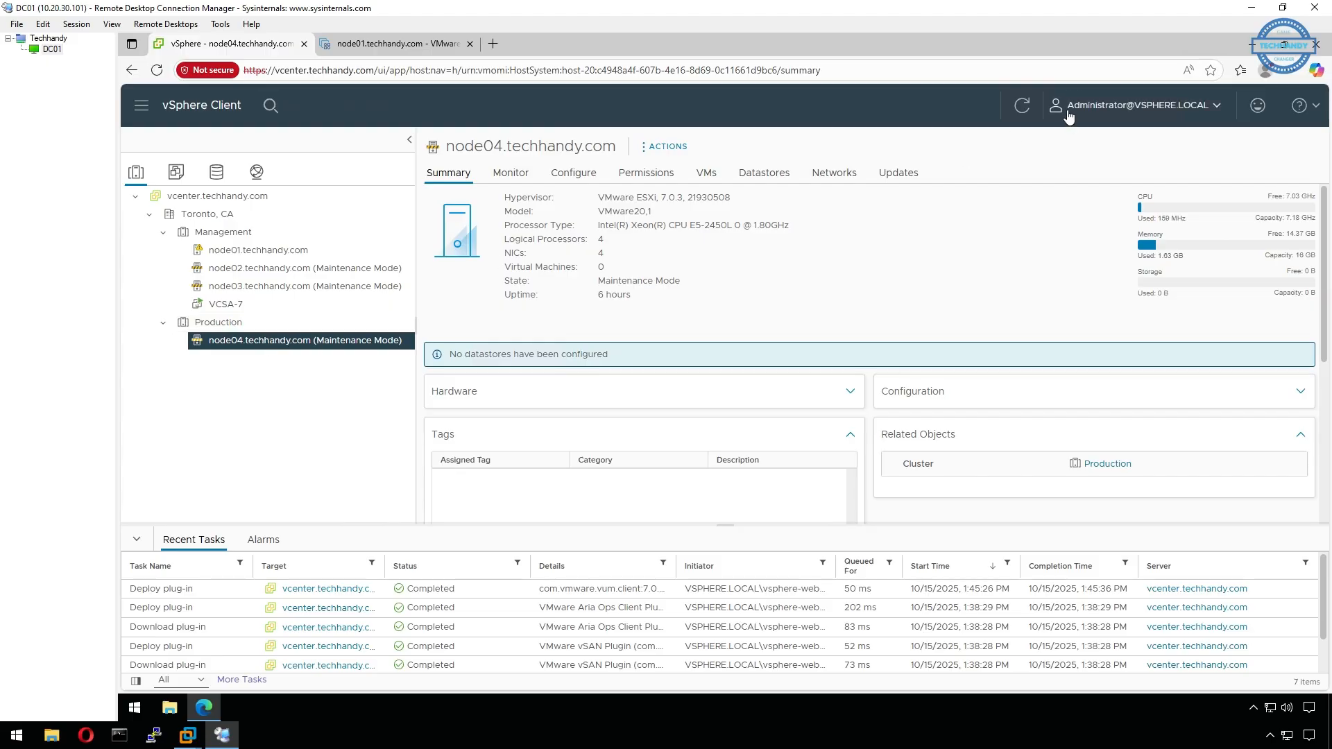
{"action": "left_click", "coordinate": [1022, 105]}
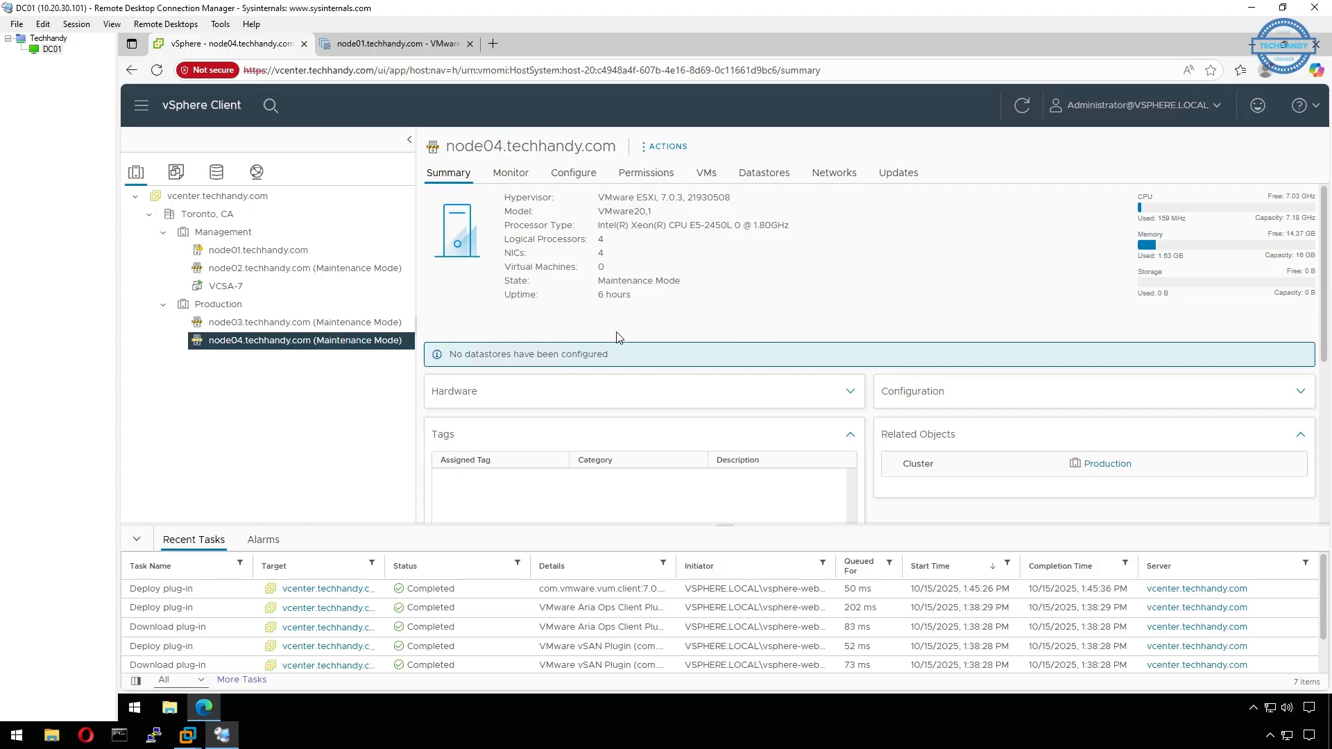
{"action": "left_click_drag", "start_coordinate": [309, 269], "coordinate": [309, 306]}
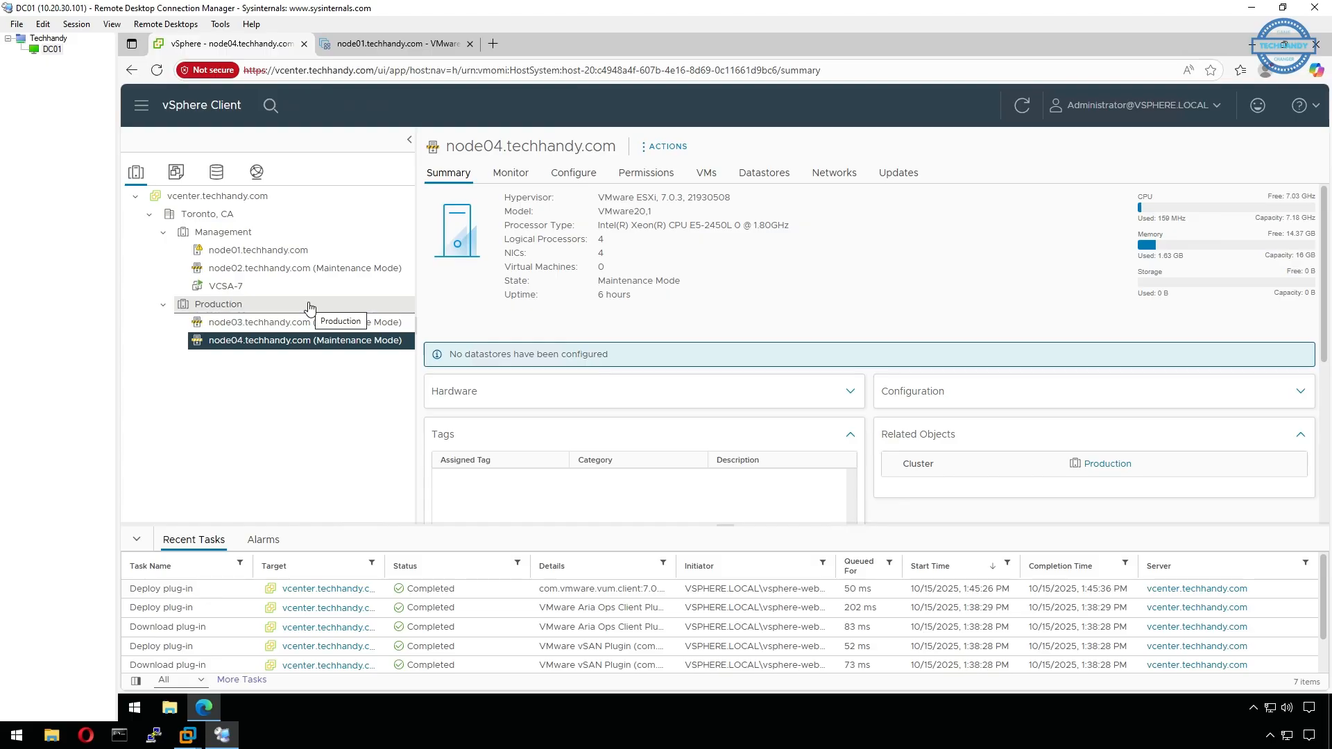
{"action": "left_click", "coordinate": [1021, 105]}
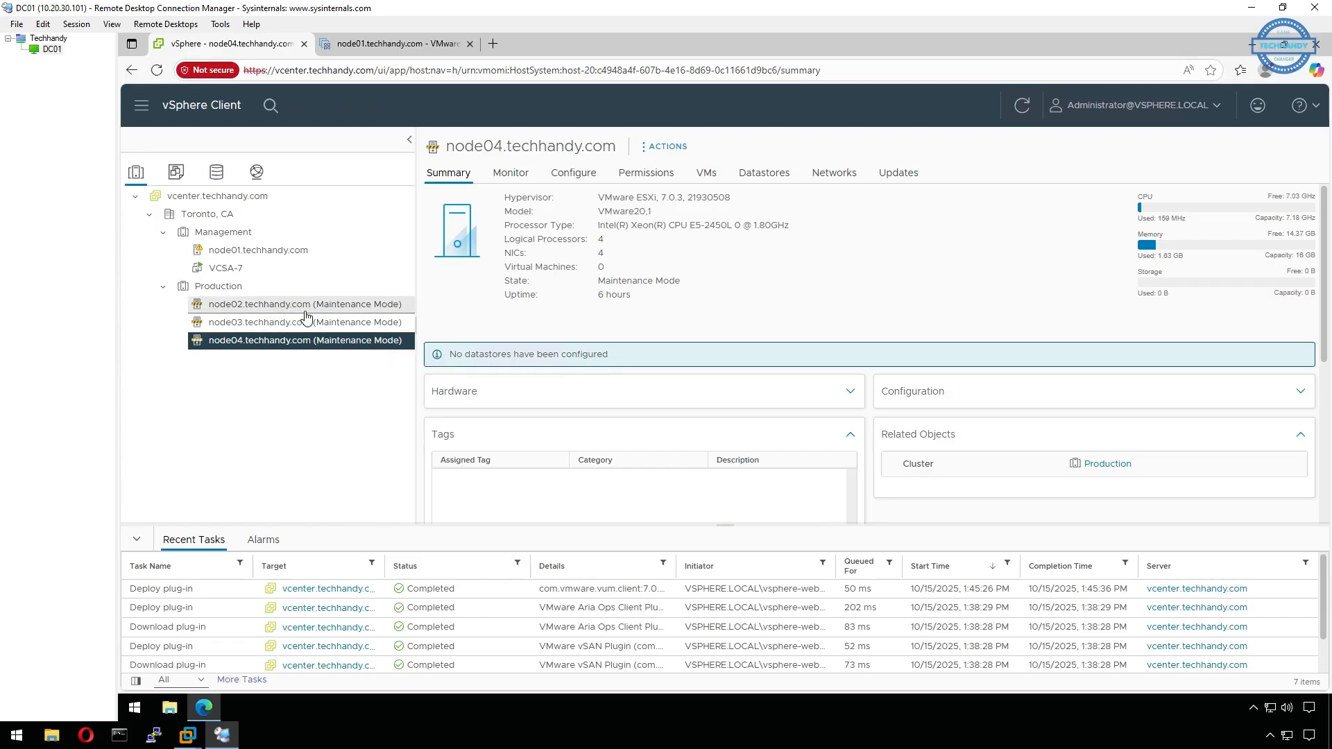
{"action": "left_click", "coordinate": [370, 312]}
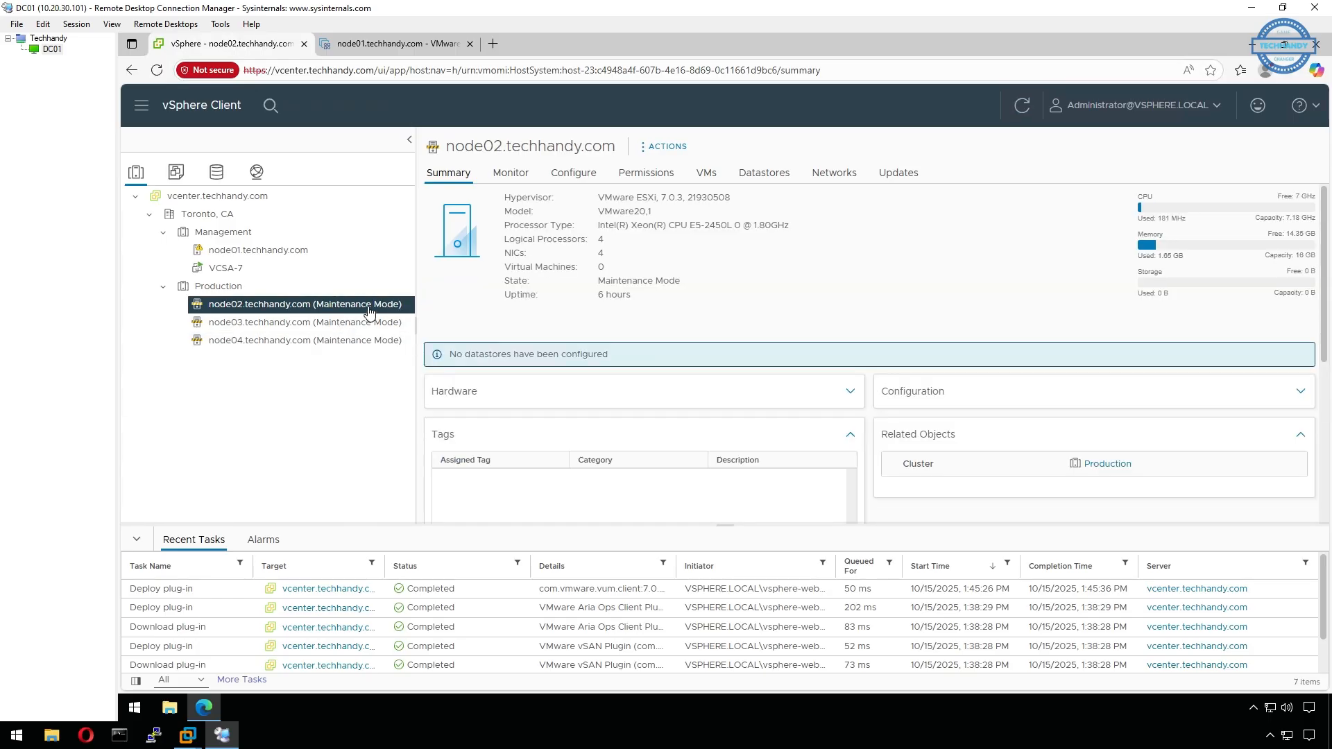
- Exit maintenance mode on node02, node03 and node04 one after another
{"action": "right_click", "coordinate": [370, 313]}
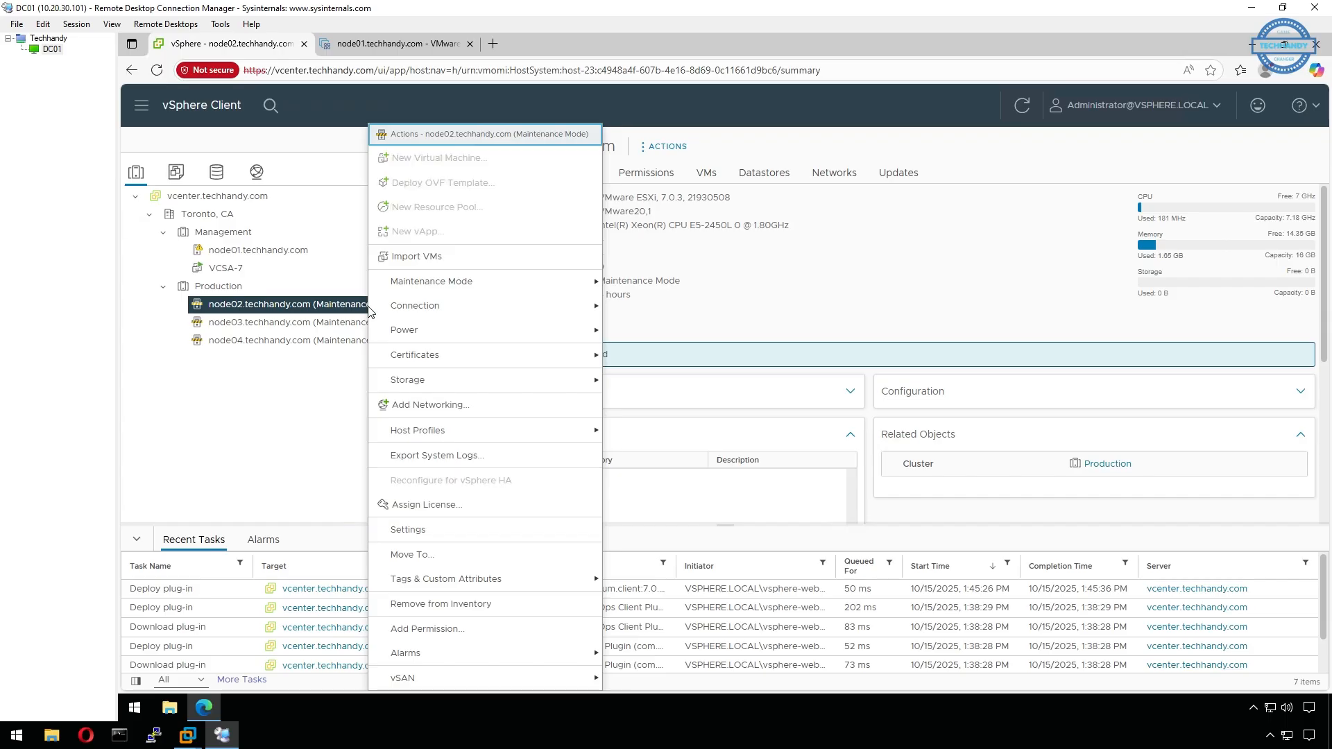
{"action": "mouse_move", "coordinate": [492, 282]}
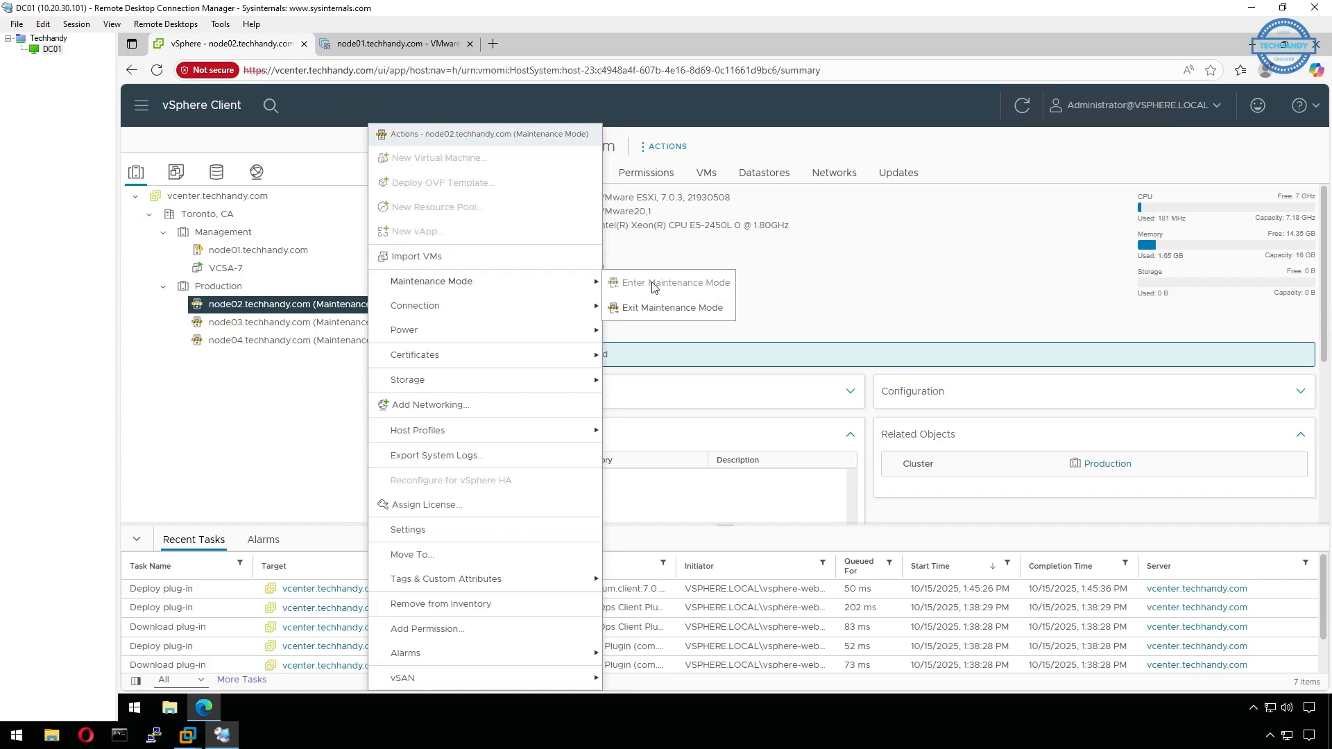
{"action": "left_click", "coordinate": [656, 309]}
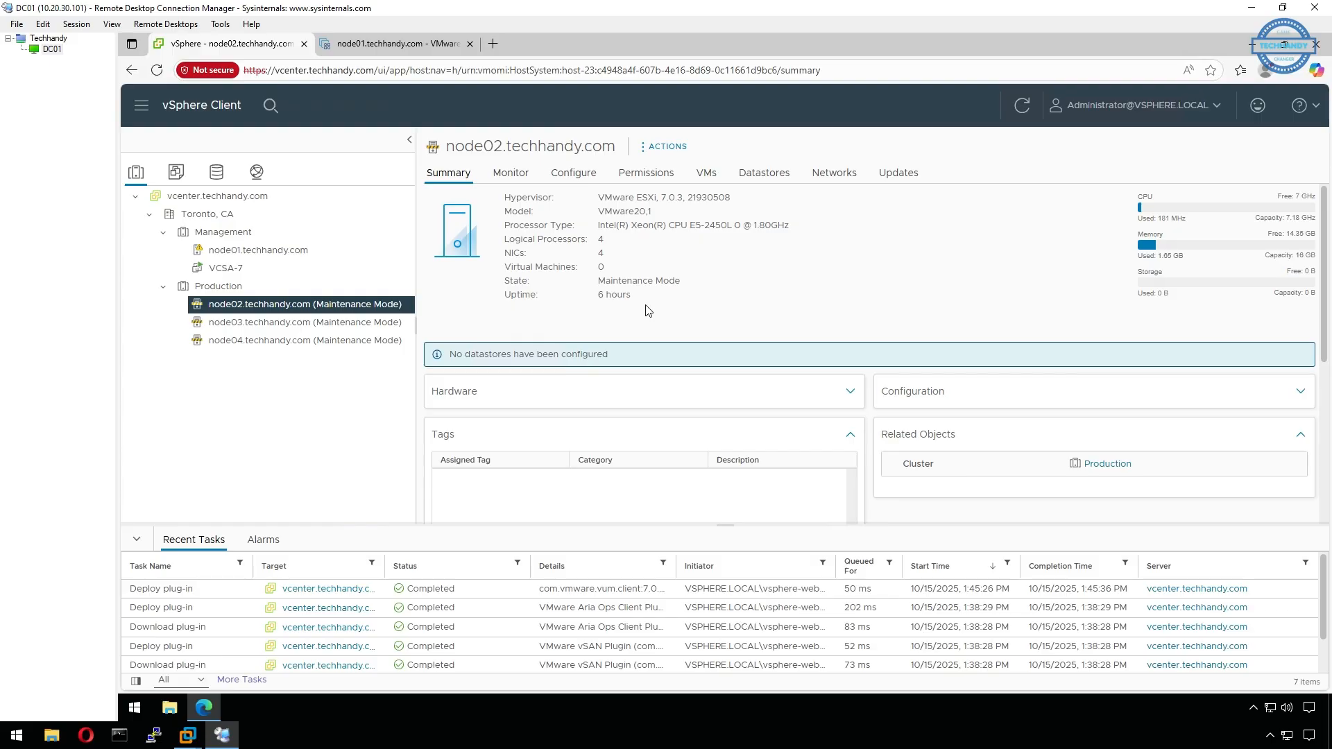
{"action": "left_click", "coordinate": [299, 322]}
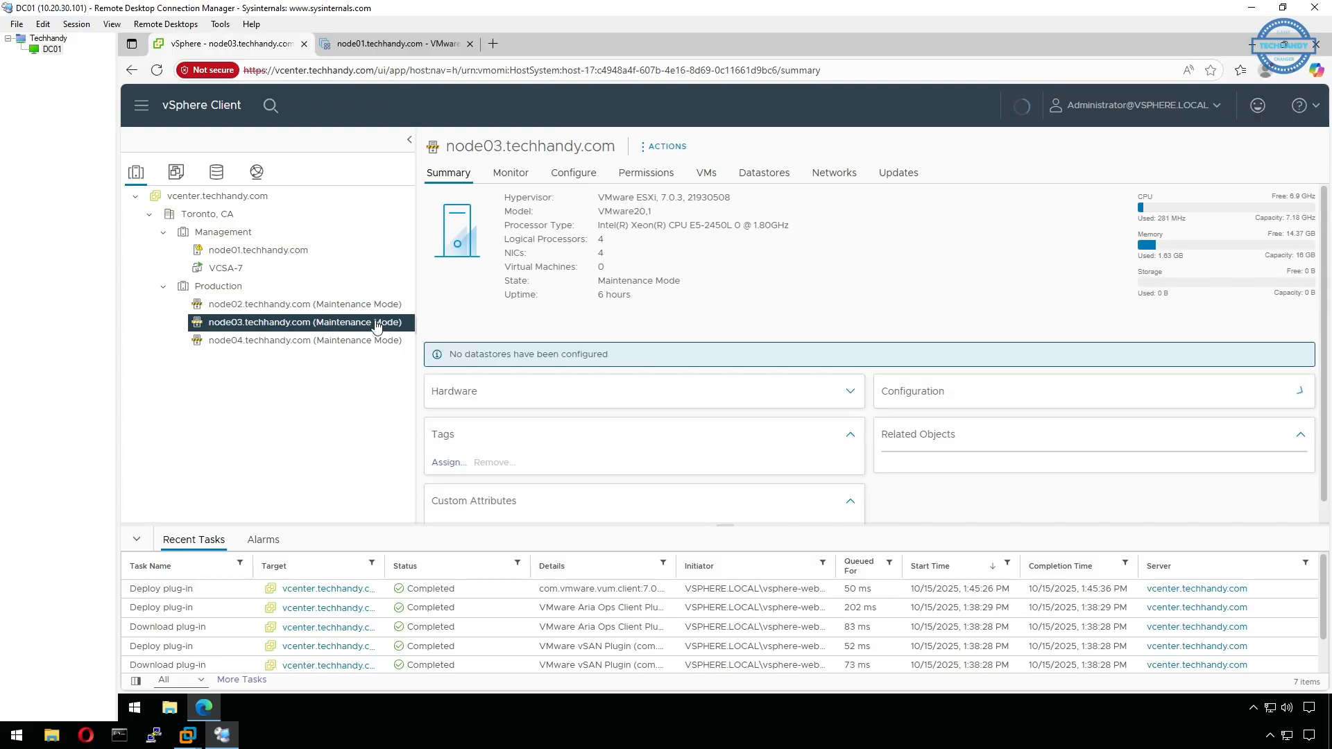
{"action": "right_click", "coordinate": [299, 322]}
{"action": "mouse_move", "coordinate": [527, 288]}
{"action": "left_click", "coordinate": [638, 308]}
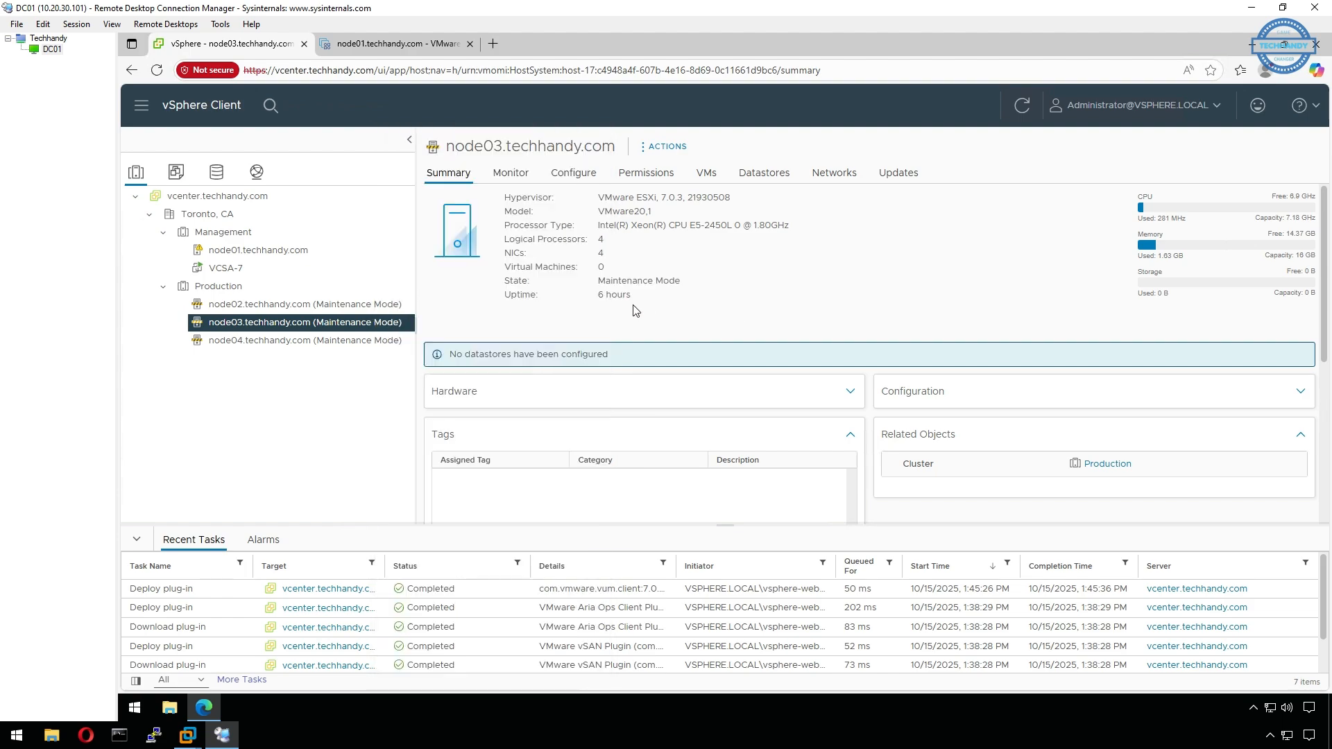
{"action": "left_click", "coordinate": [322, 341]}
{"action": "right_click", "coordinate": [322, 341]}
{"action": "mouse_move", "coordinate": [440, 288]}
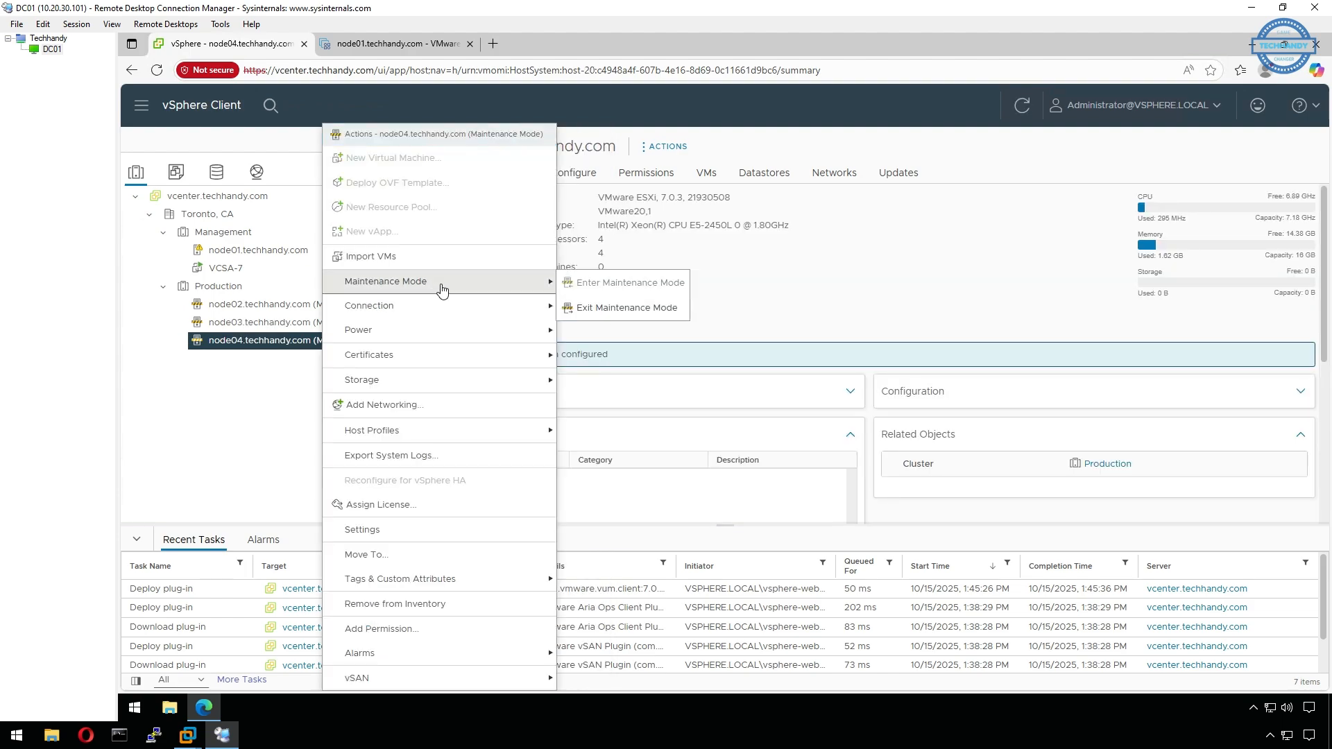
{"action": "left_click", "coordinate": [607, 308]}
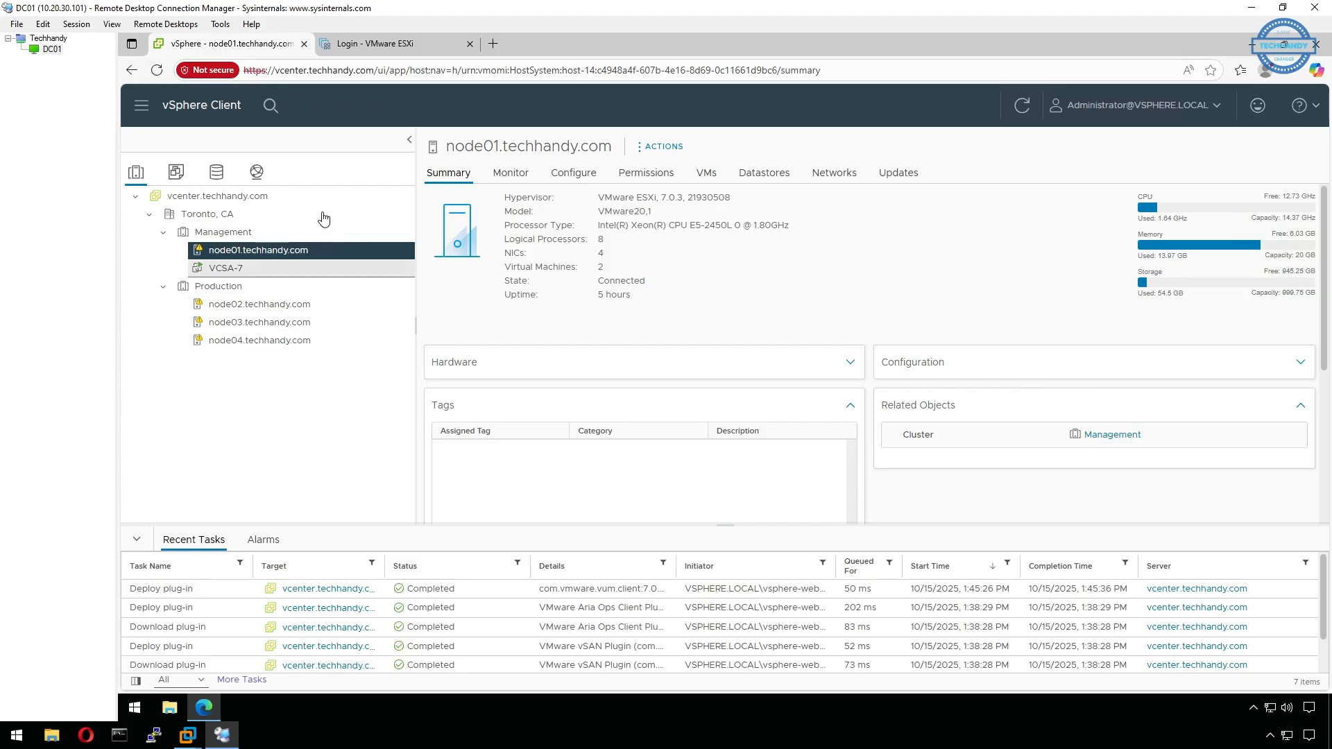
- Go to Administration > Licensing > Licenses to see the single Evaluation License
{"action": "left_click", "coordinate": [142, 107]}
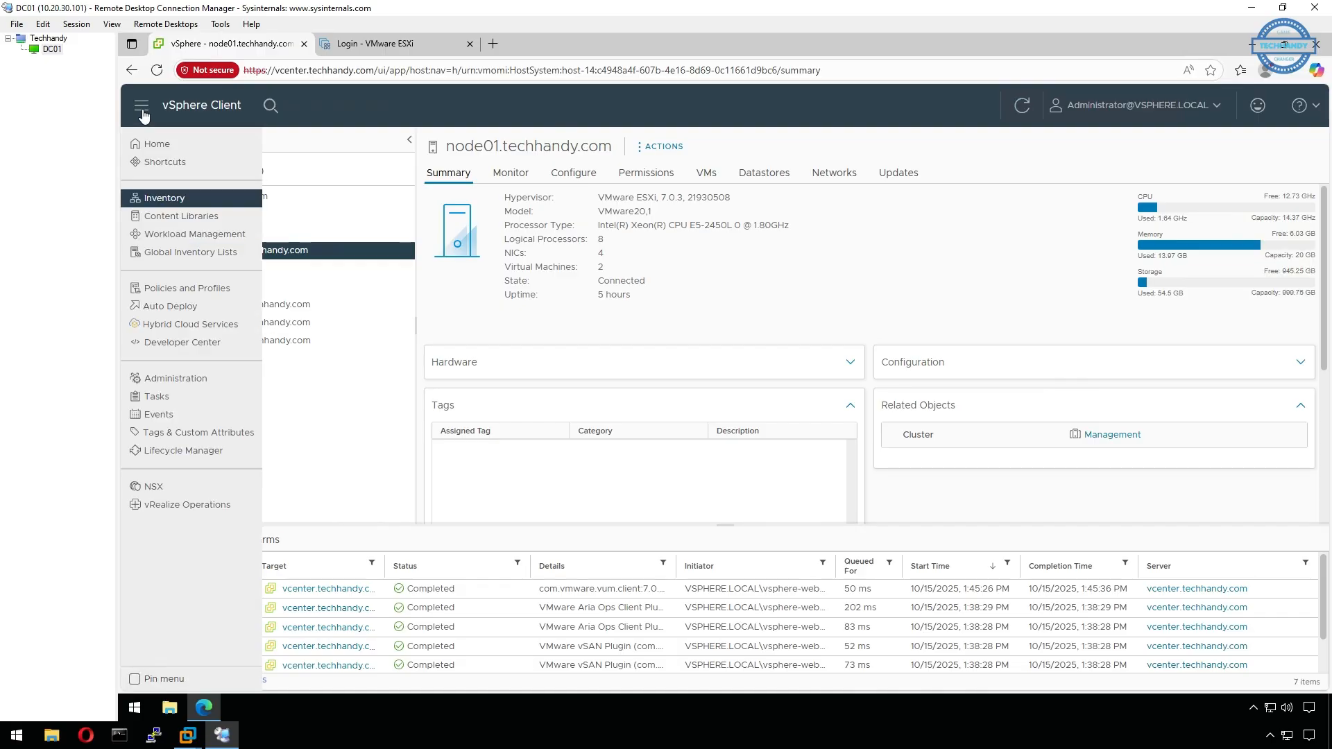
{"action": "left_click", "coordinate": [200, 376]}
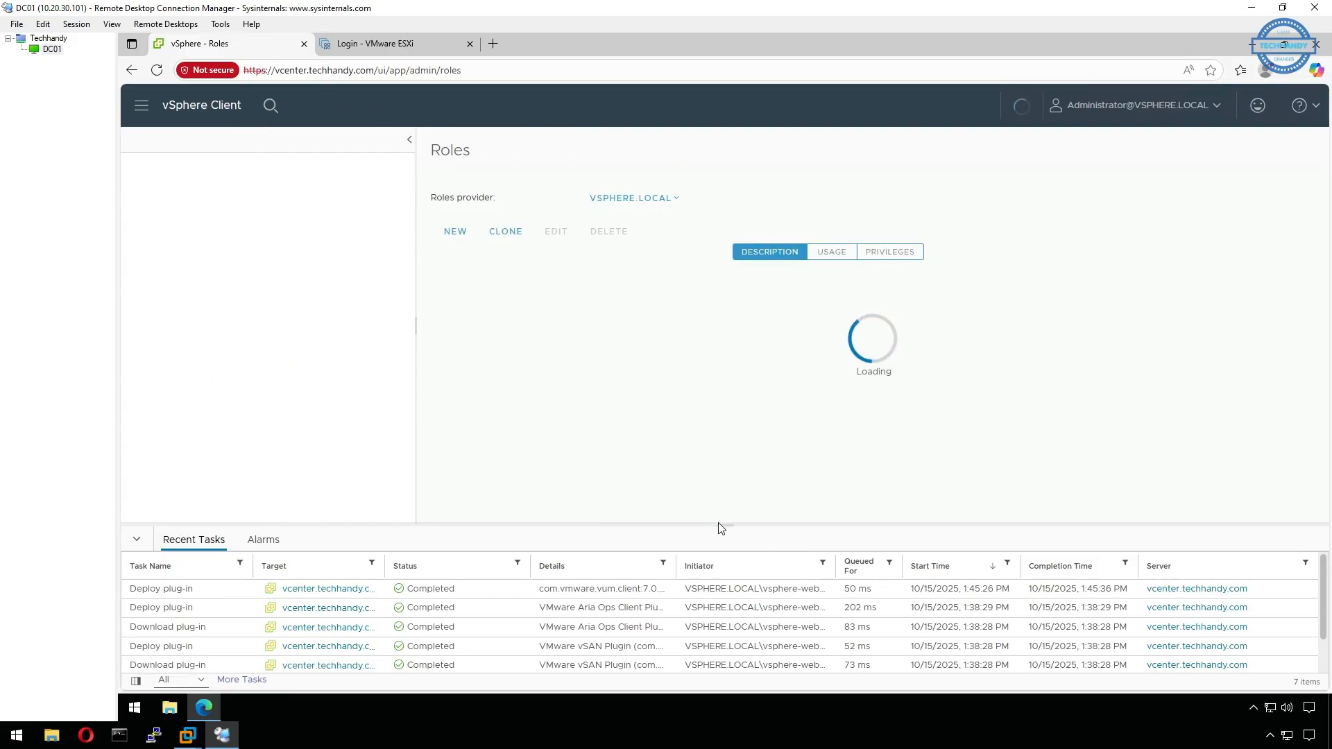
{"action": "left_click_drag", "start_coordinate": [721, 527], "coordinate": [733, 588]}
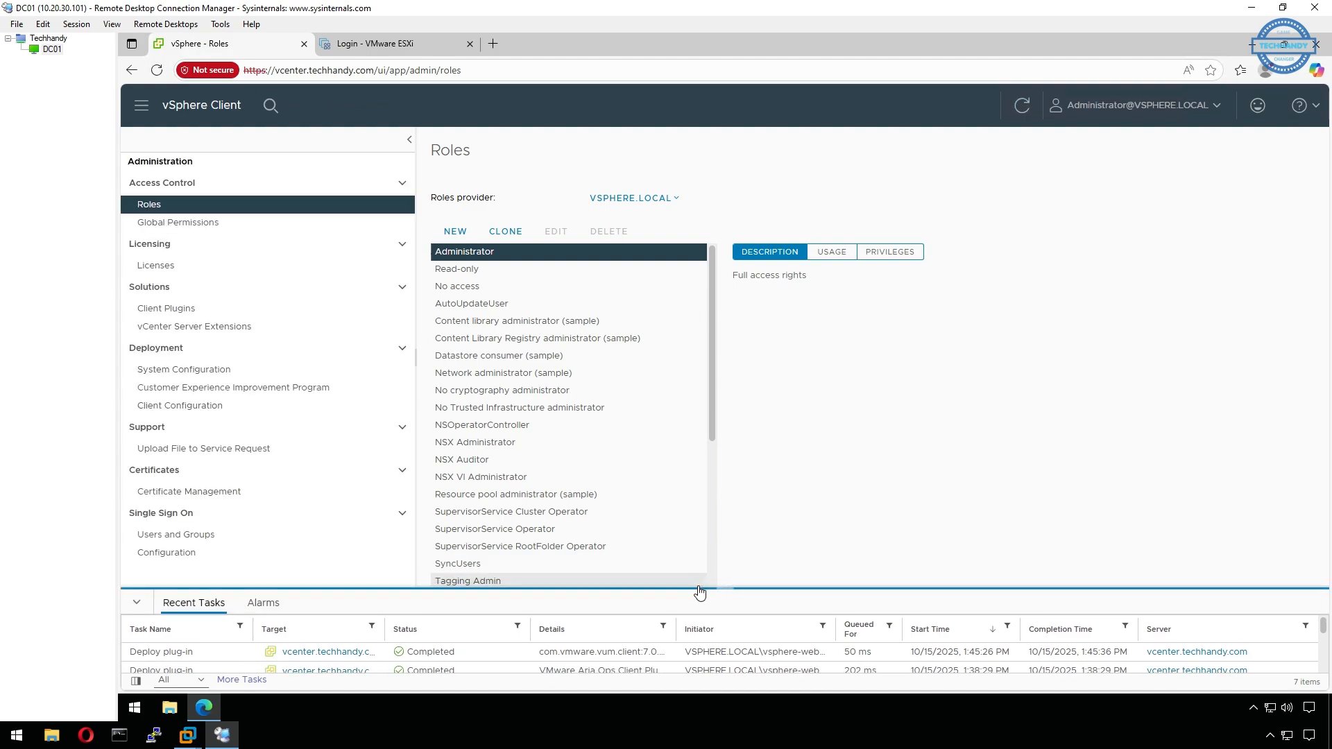
{"action": "left_click", "coordinate": [296, 279]}
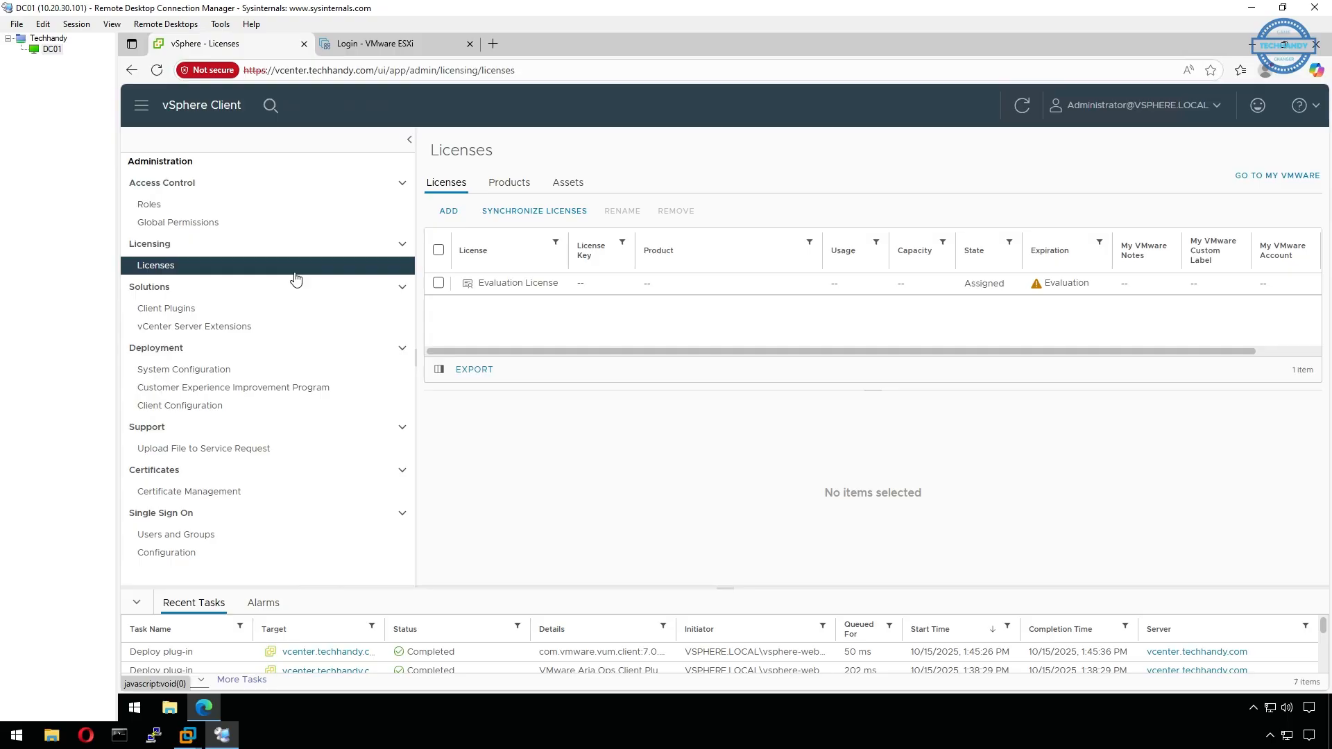
- Check the Evaluation License's vCenter, Hosts, vSAN, Supervisor and Solutions usage, then start adding a license
{"action": "left_click_drag", "start_coordinate": [577, 258], "coordinate": [588, 258]}
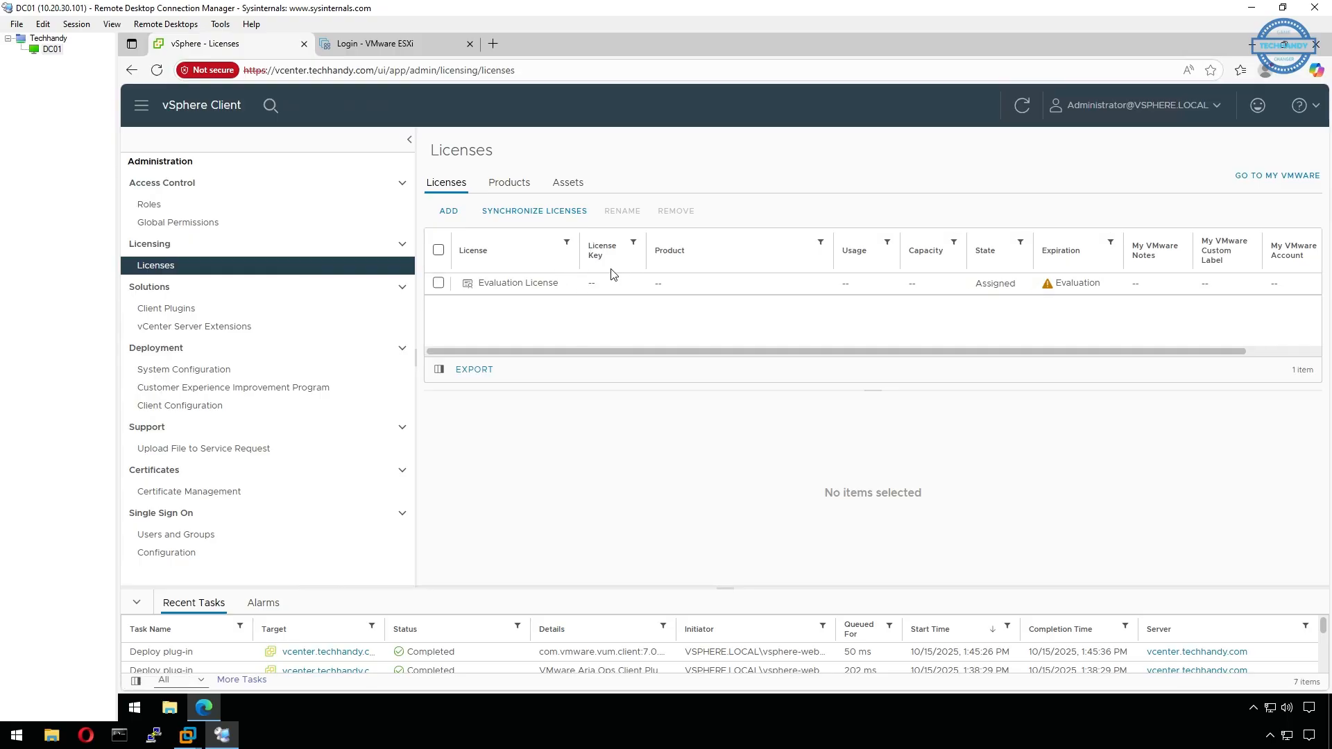
{"action": "left_click", "coordinate": [439, 285]}
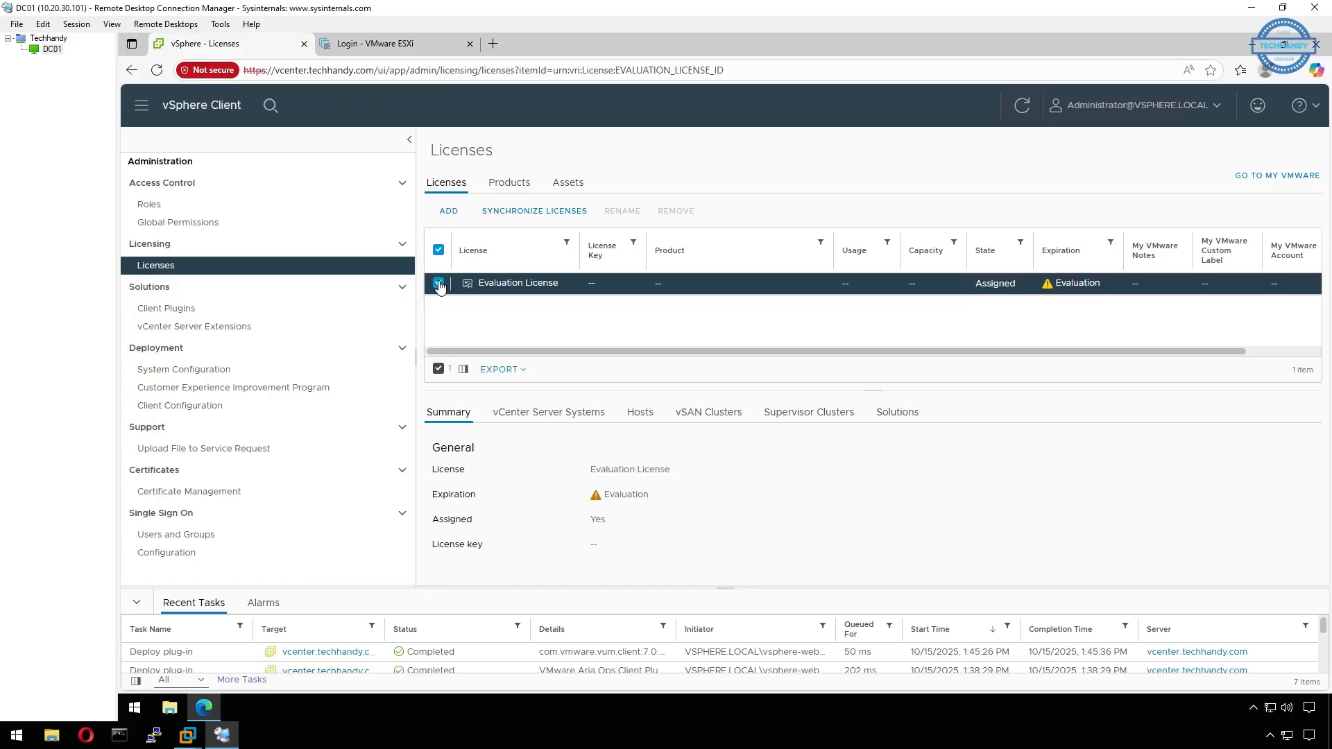
{"action": "left_click", "coordinate": [559, 413]}
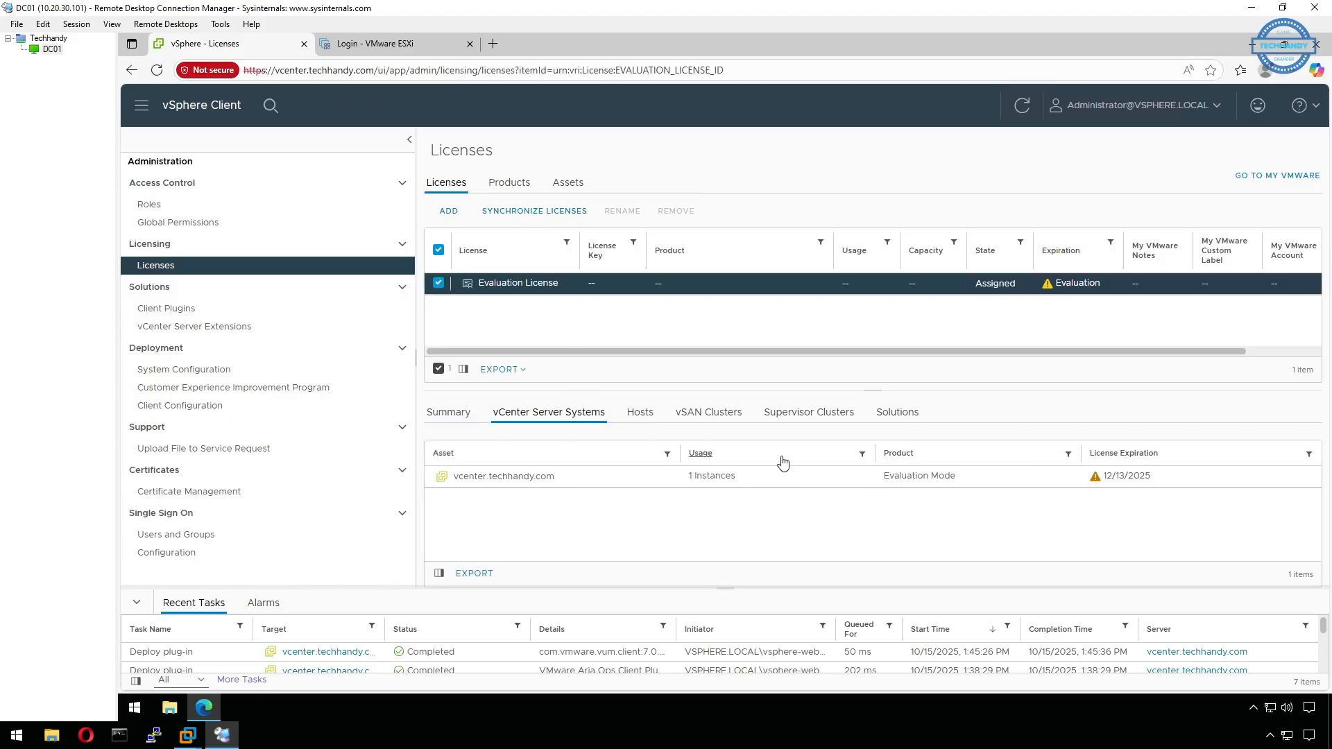
{"action": "left_click", "coordinate": [641, 414]}
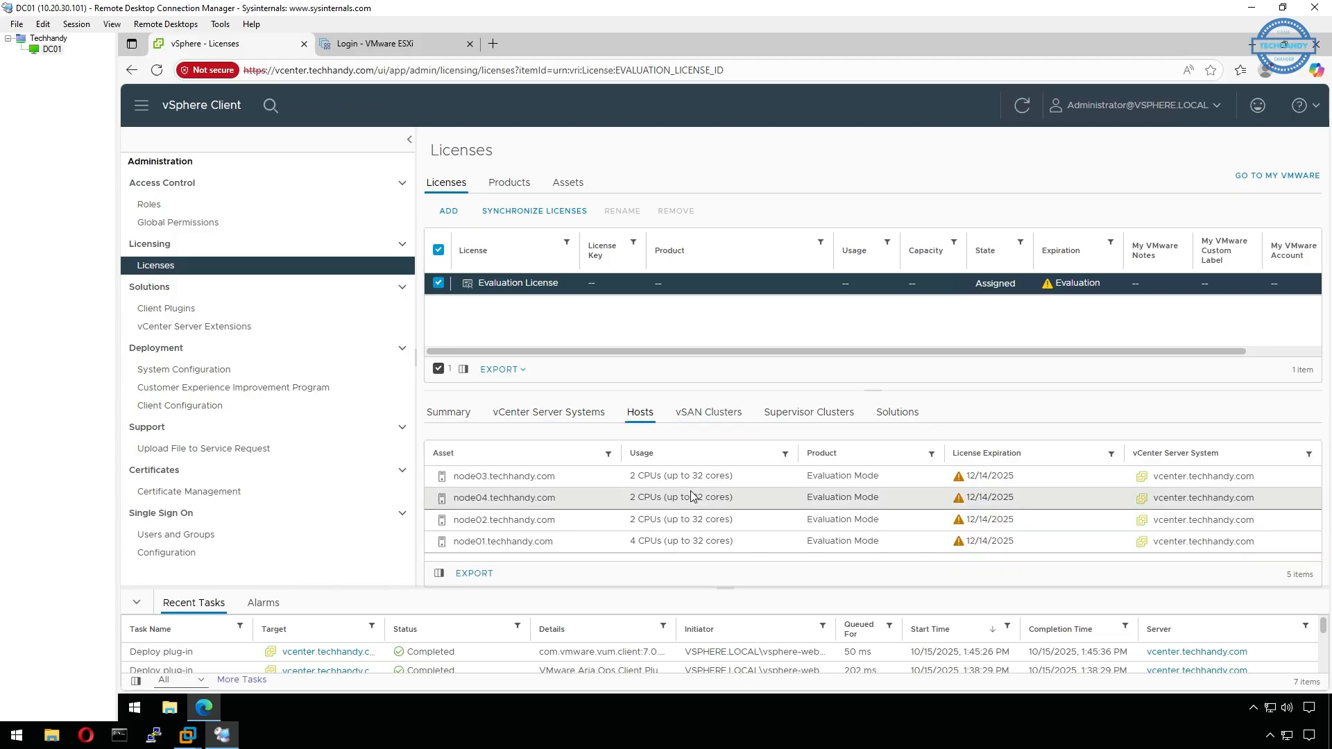
{"action": "left_click", "coordinate": [711, 414]}
{"action": "left_click", "coordinate": [822, 414]}
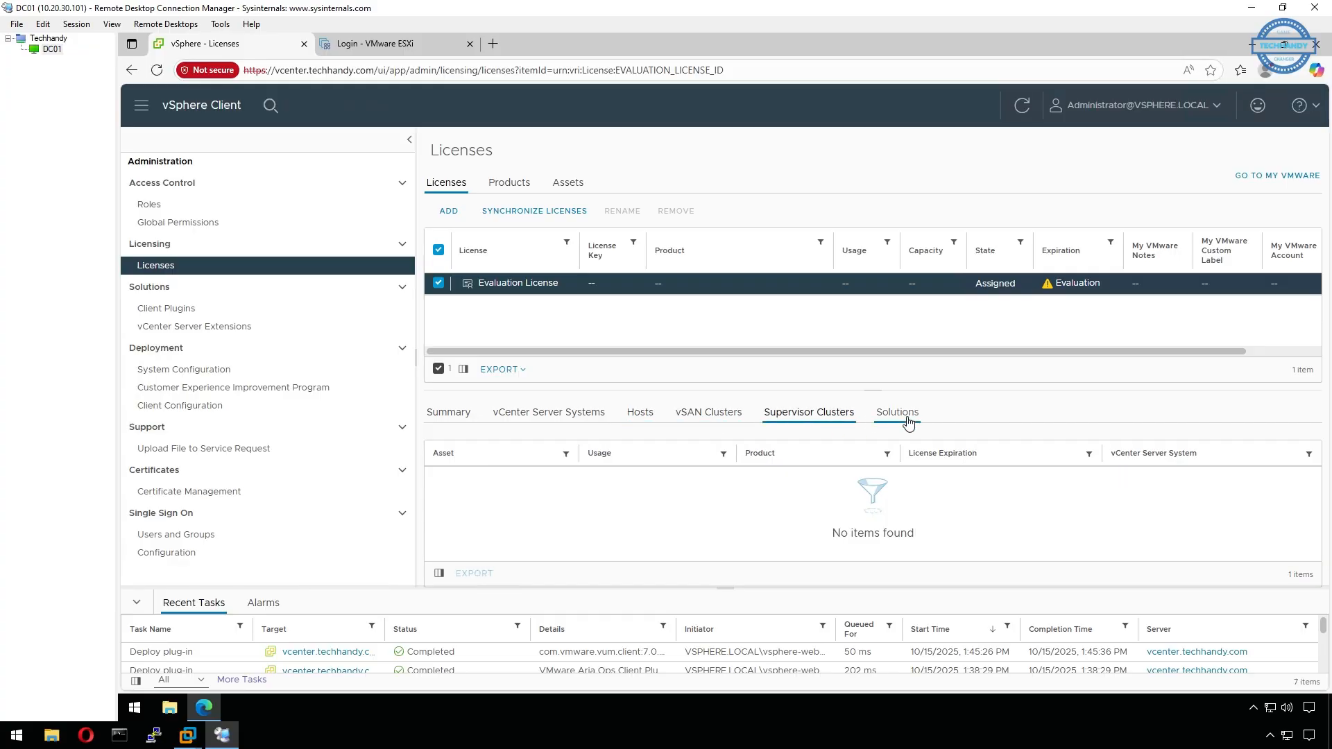
{"action": "left_click", "coordinate": [905, 415]}
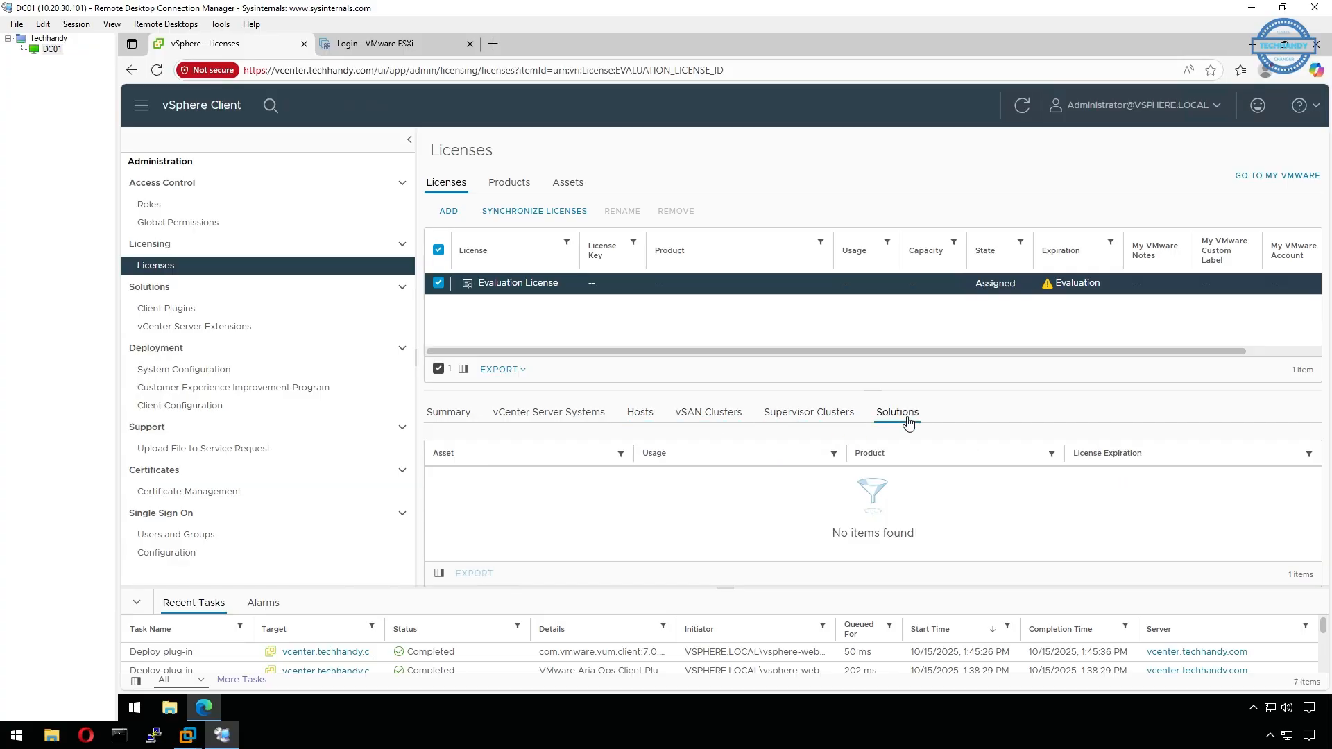
{"action": "left_click", "coordinate": [461, 416]}
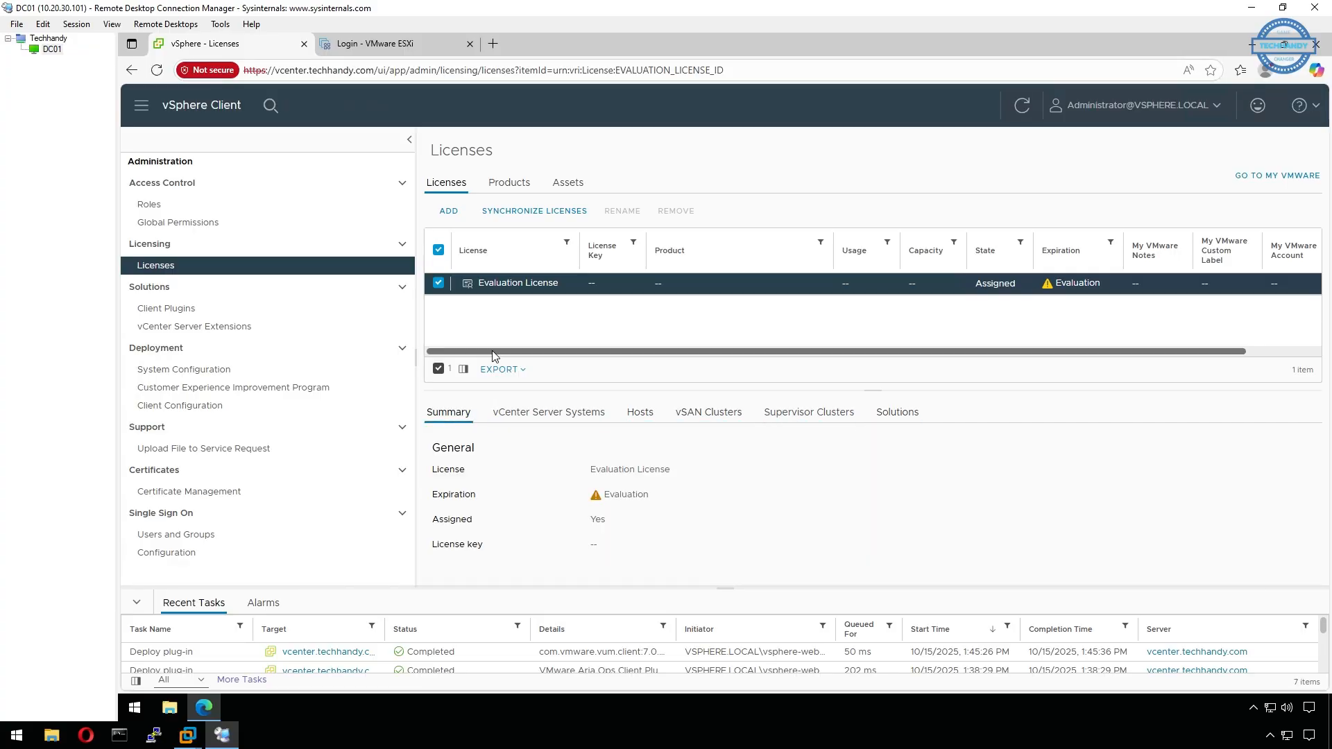
{"action": "left_click", "coordinate": [448, 212]}
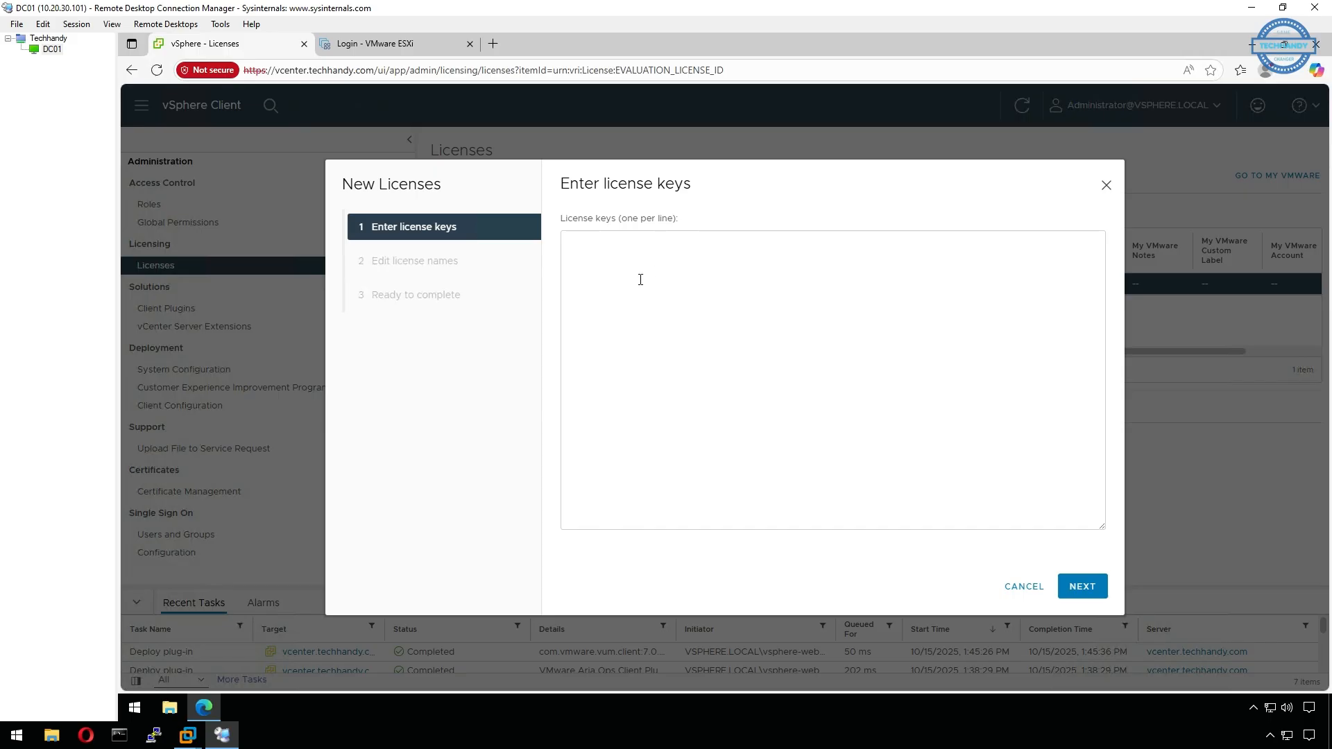
- Try to continue with the license key box empty, then close the New Licenses wizard
{"action": "left_click", "coordinate": [1089, 593]}
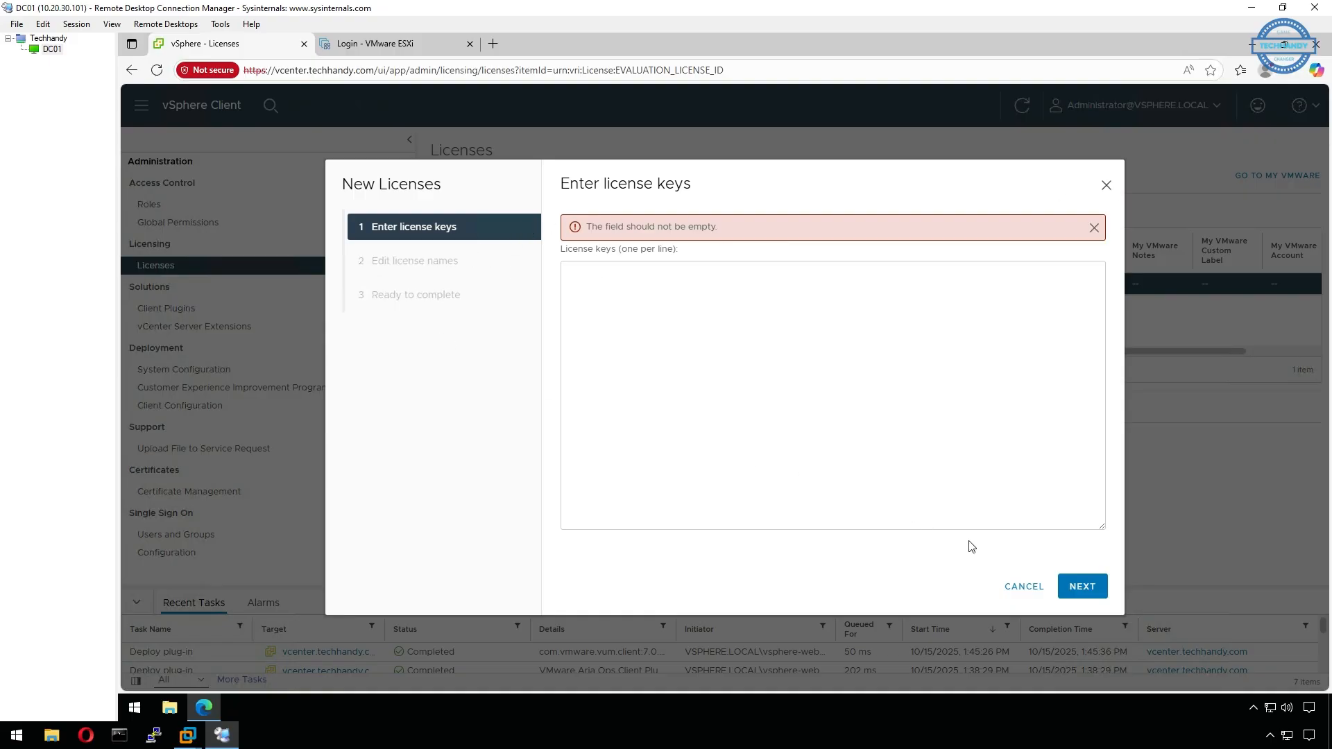
{"action": "left_click", "coordinate": [1105, 184]}
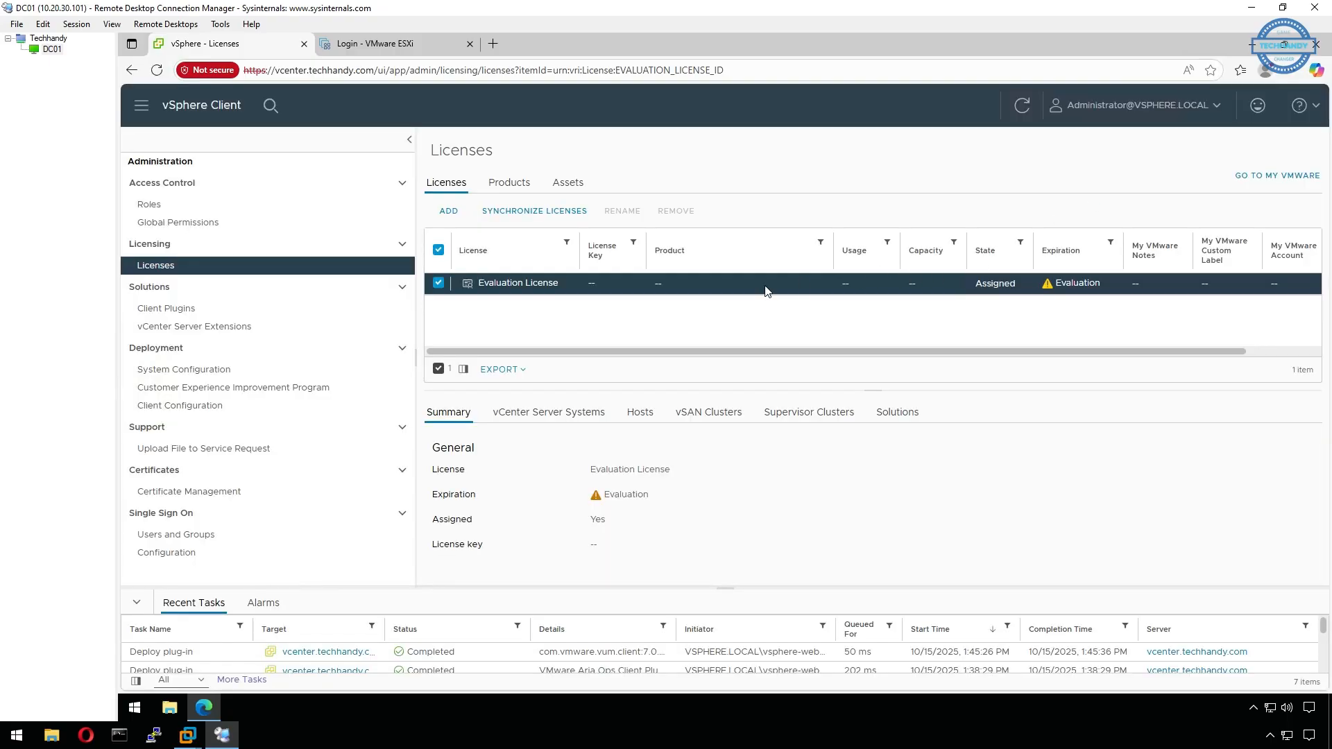
- Check vcenter.techhandy.com's licensed features, then list hosts node01–node04 on Evaluation expiring 12/14/2025
{"action": "left_click", "coordinate": [513, 190]}
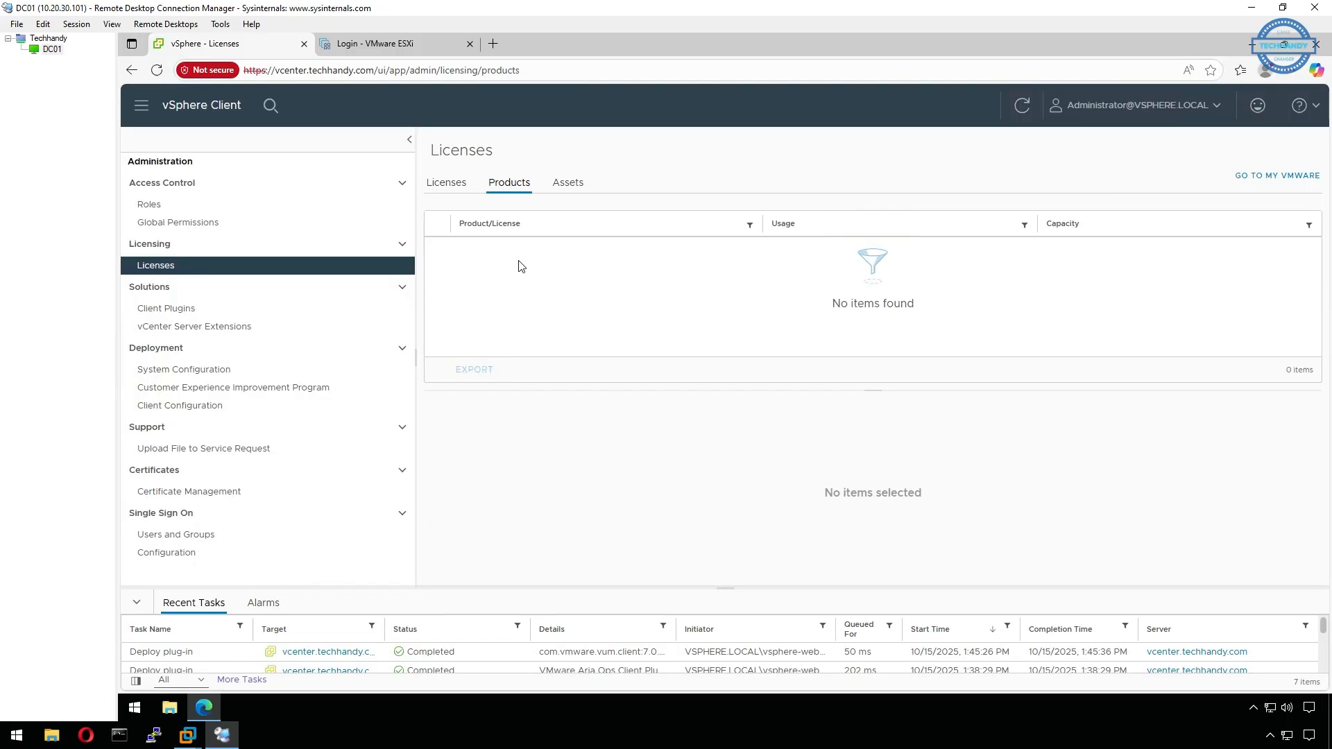
{"action": "left_click", "coordinate": [573, 190]}
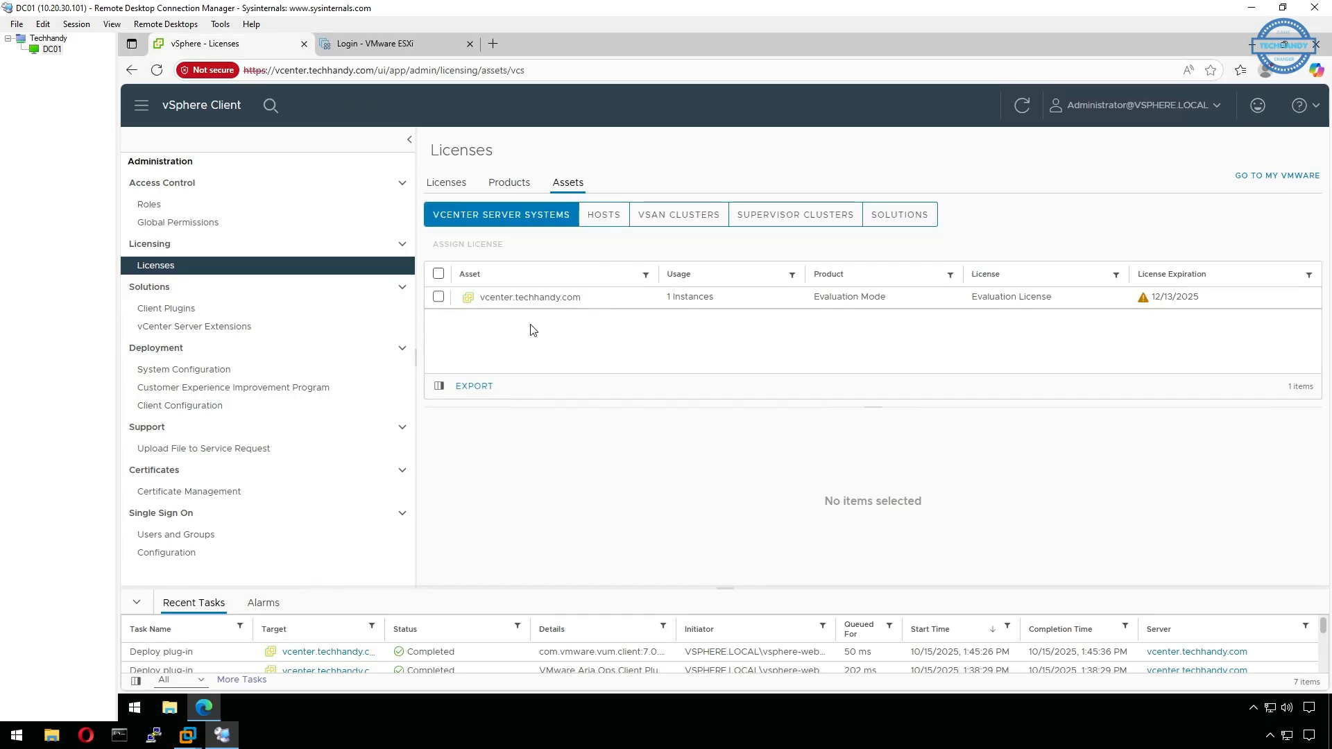
{"action": "left_click", "coordinate": [439, 297]}
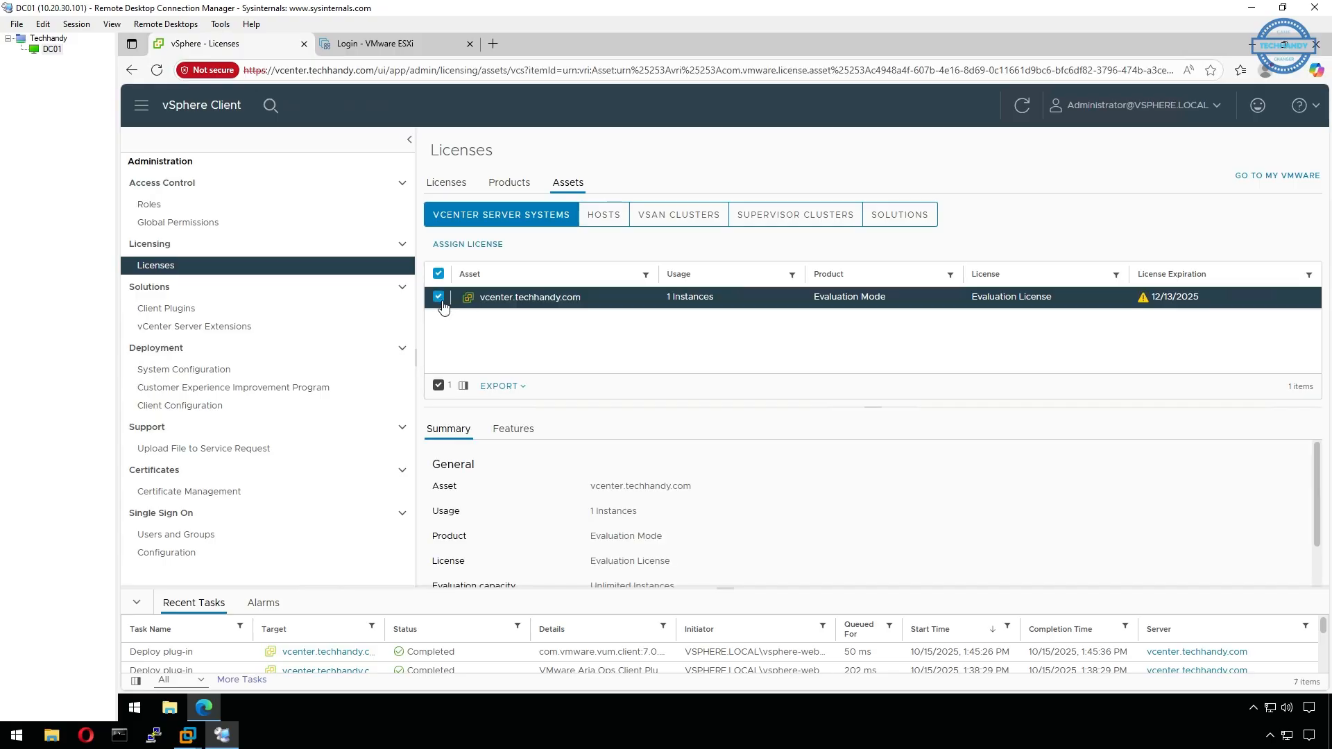
{"action": "scroll", "coordinate": [628, 502], "scroll_direction": "down", "scroll_amount": 1}
{"action": "left_click", "coordinate": [513, 428]}
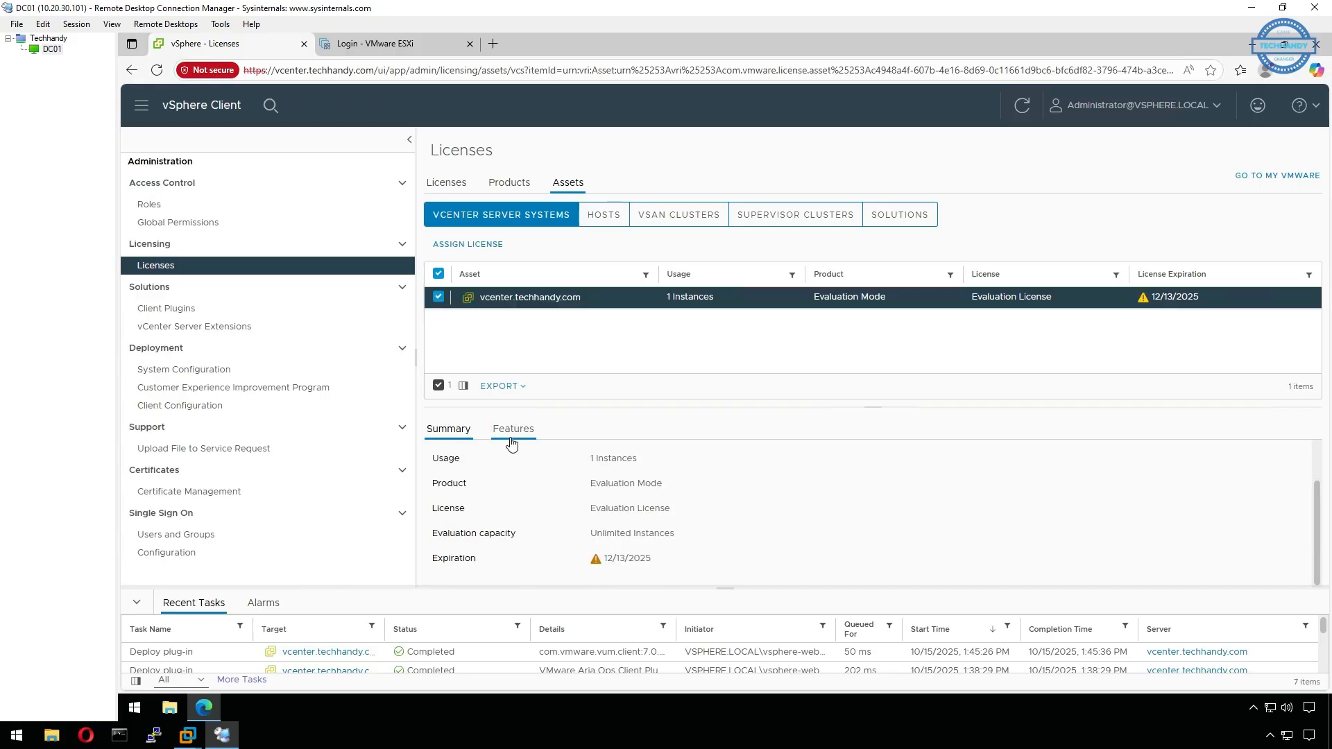
{"action": "left_click_drag", "start_coordinate": [879, 409], "coordinate": [879, 385]}
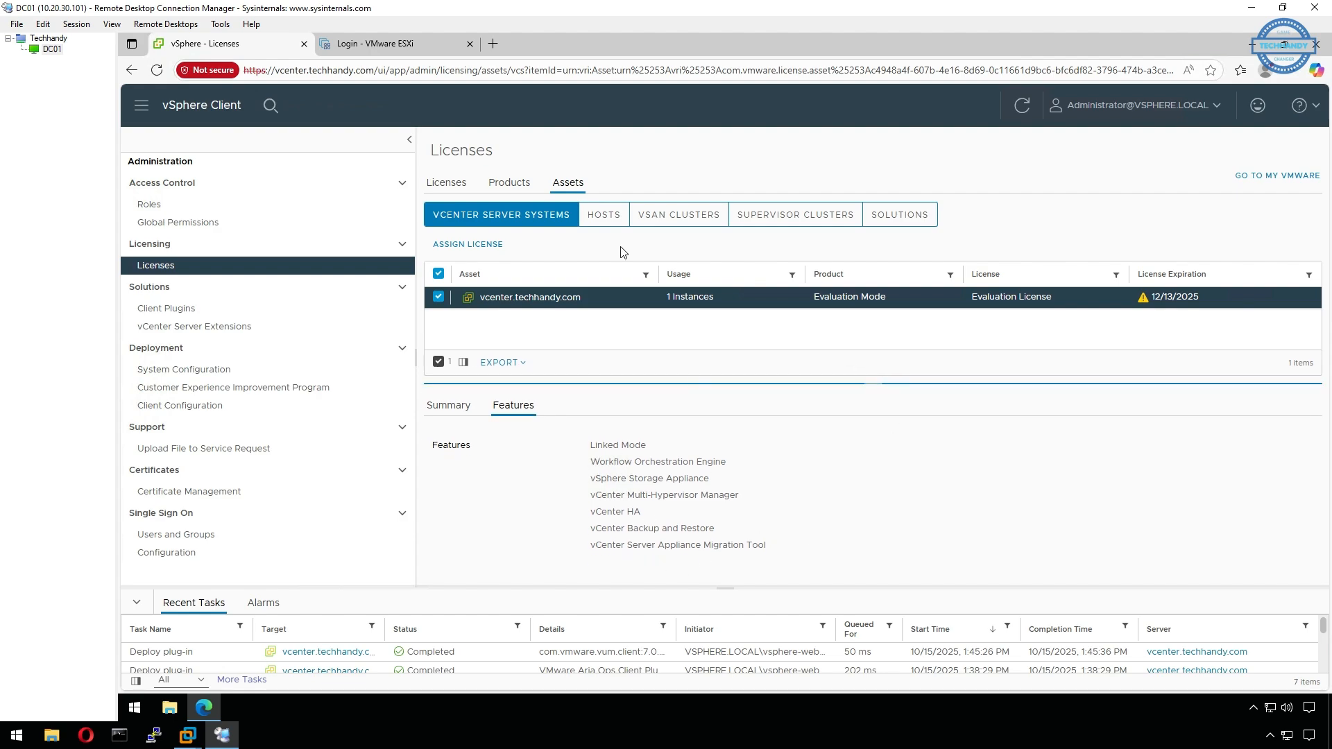
{"action": "left_click", "coordinate": [603, 214]}
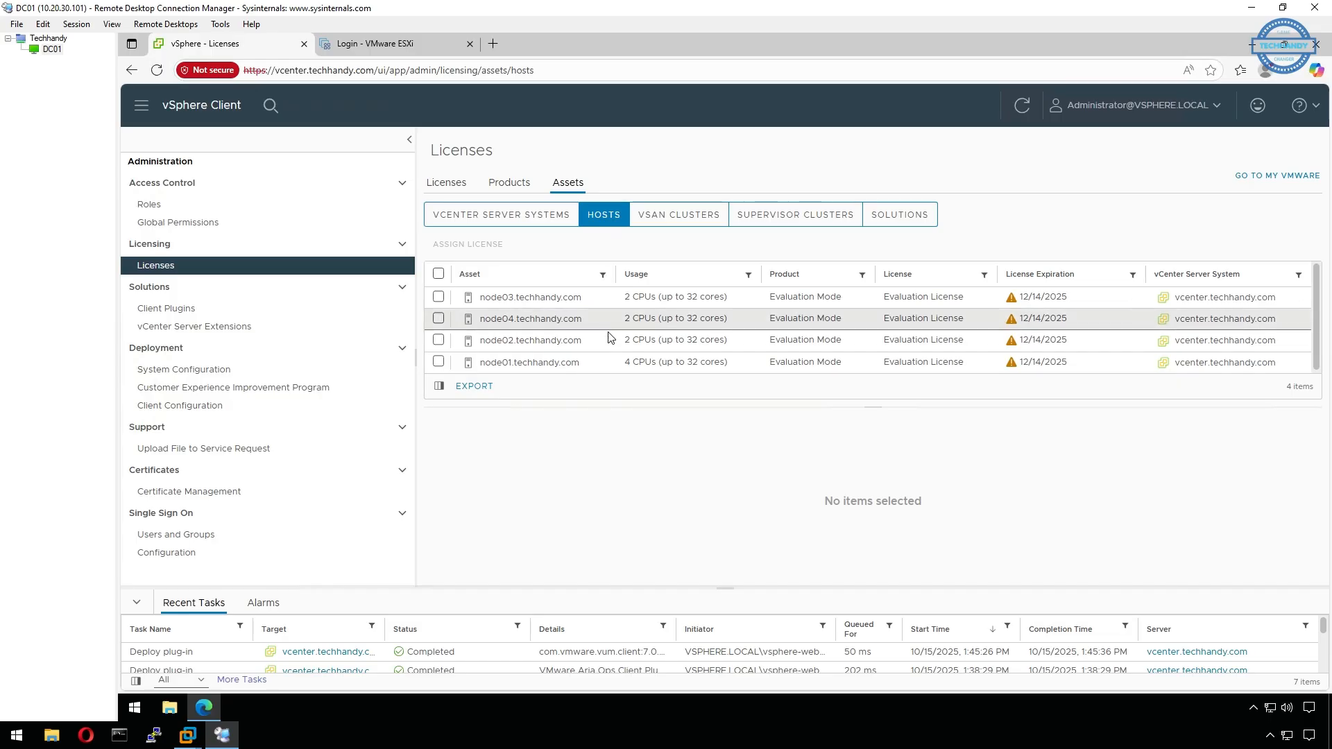
- Start assigning a new license to all four hosts, then cancel without changes
{"action": "left_click", "coordinate": [438, 273]}
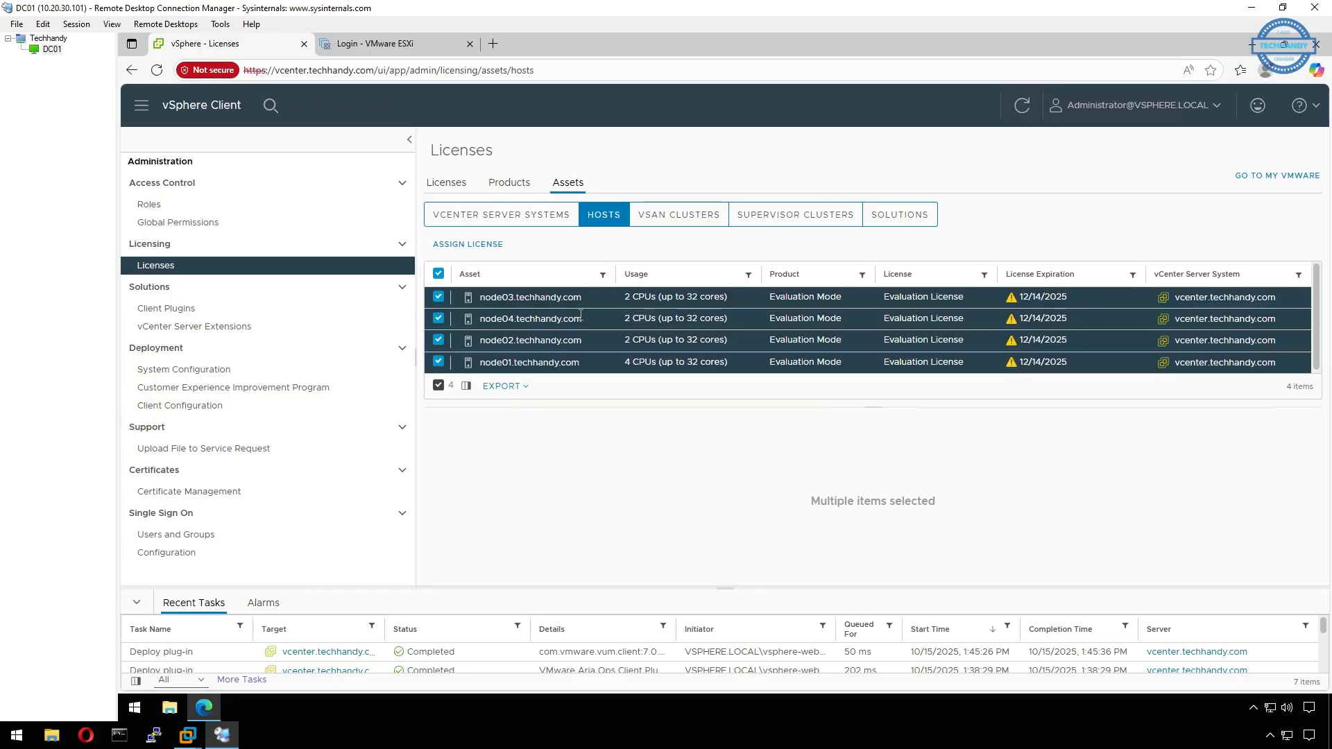
{"action": "left_click", "coordinate": [481, 244]}
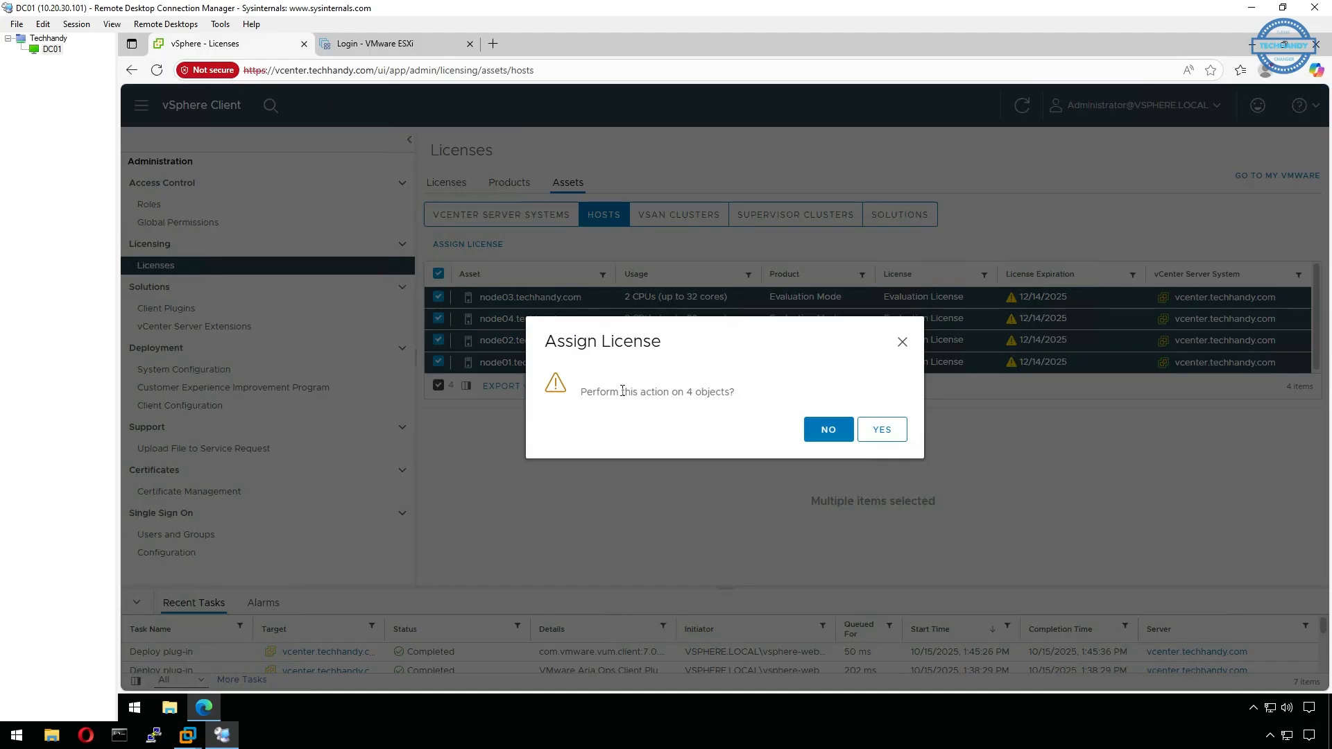
{"action": "left_click", "coordinate": [888, 431]}
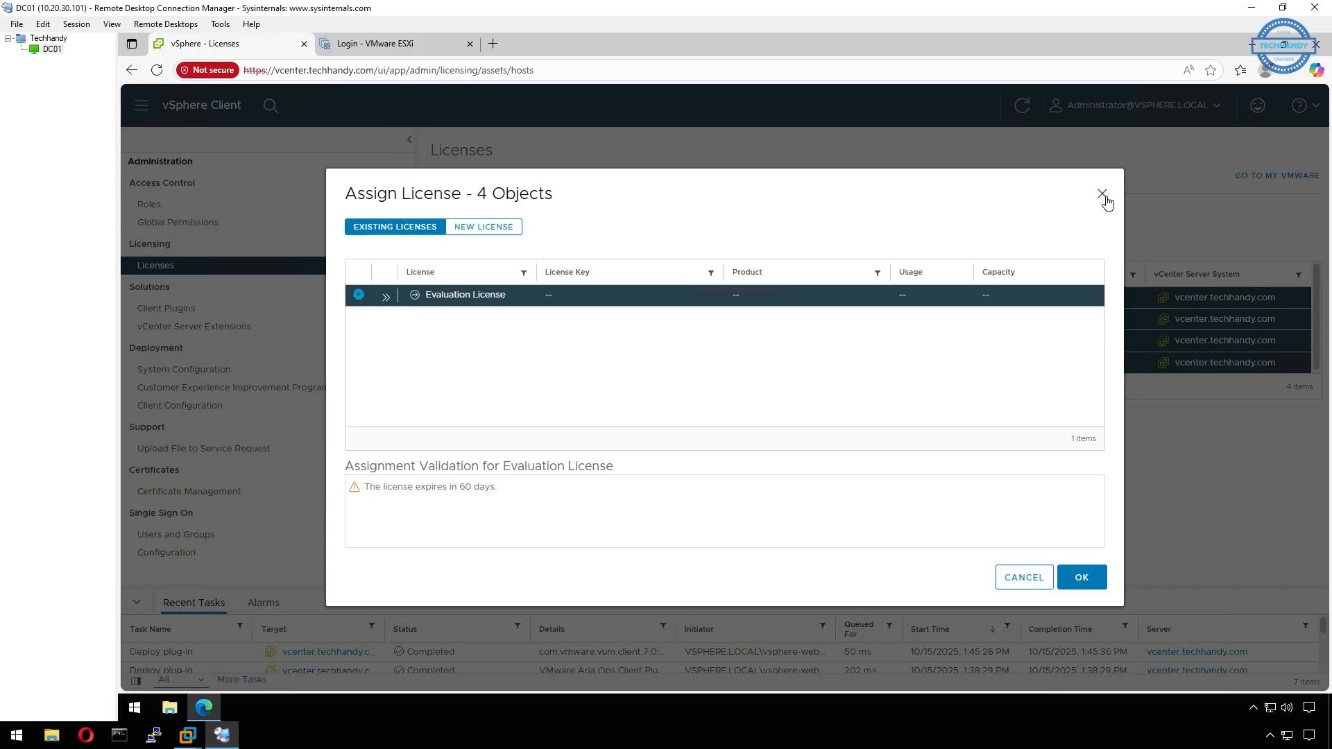
{"action": "left_click", "coordinate": [504, 227]}
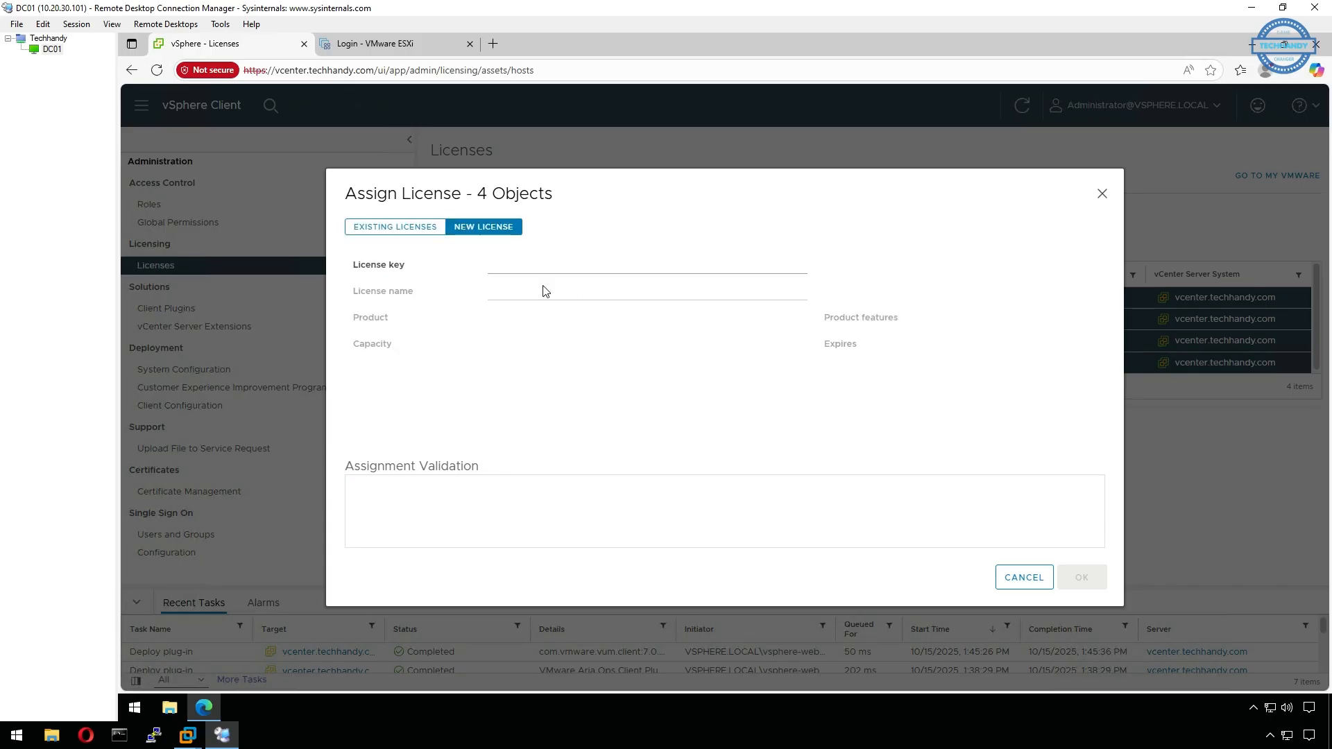
{"action": "left_click", "coordinate": [1101, 193]}
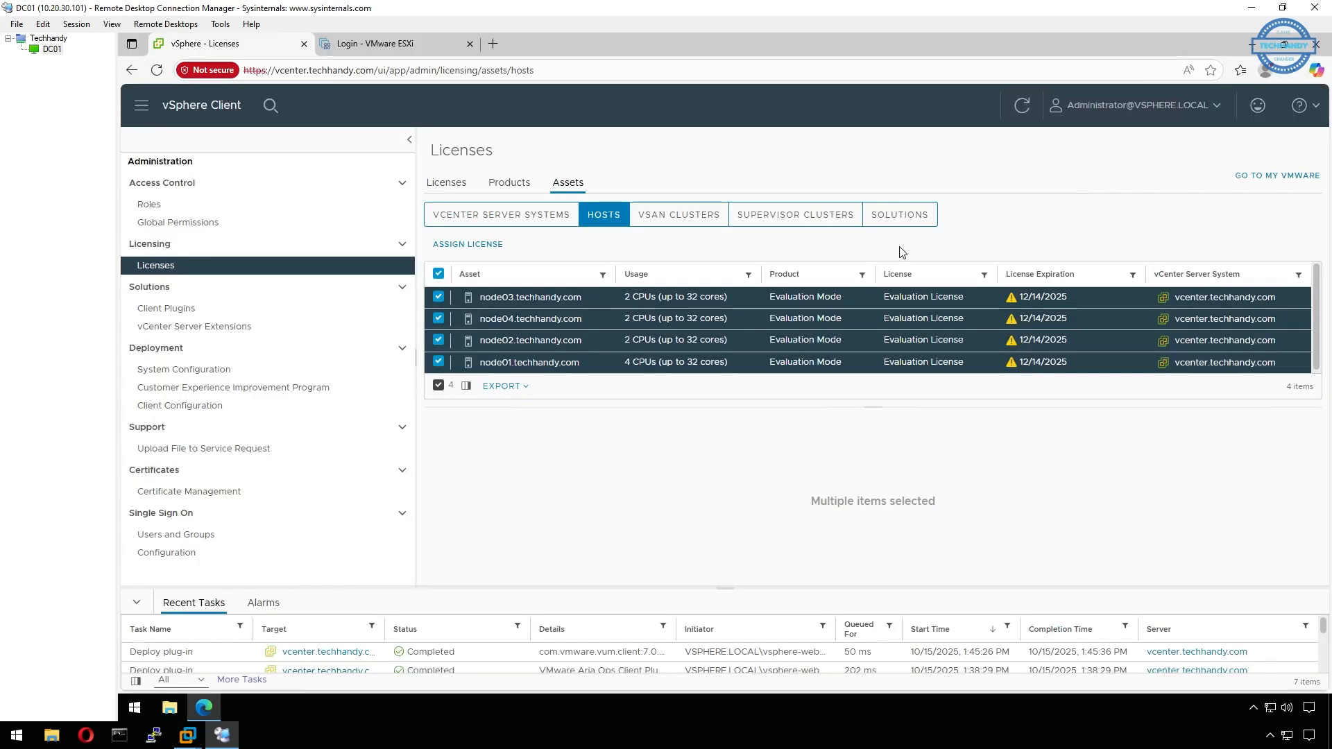
- Browse the vSAN, Supervisor and Solution assets, ending on vCenter Server Systems
{"action": "left_click", "coordinate": [702, 217]}
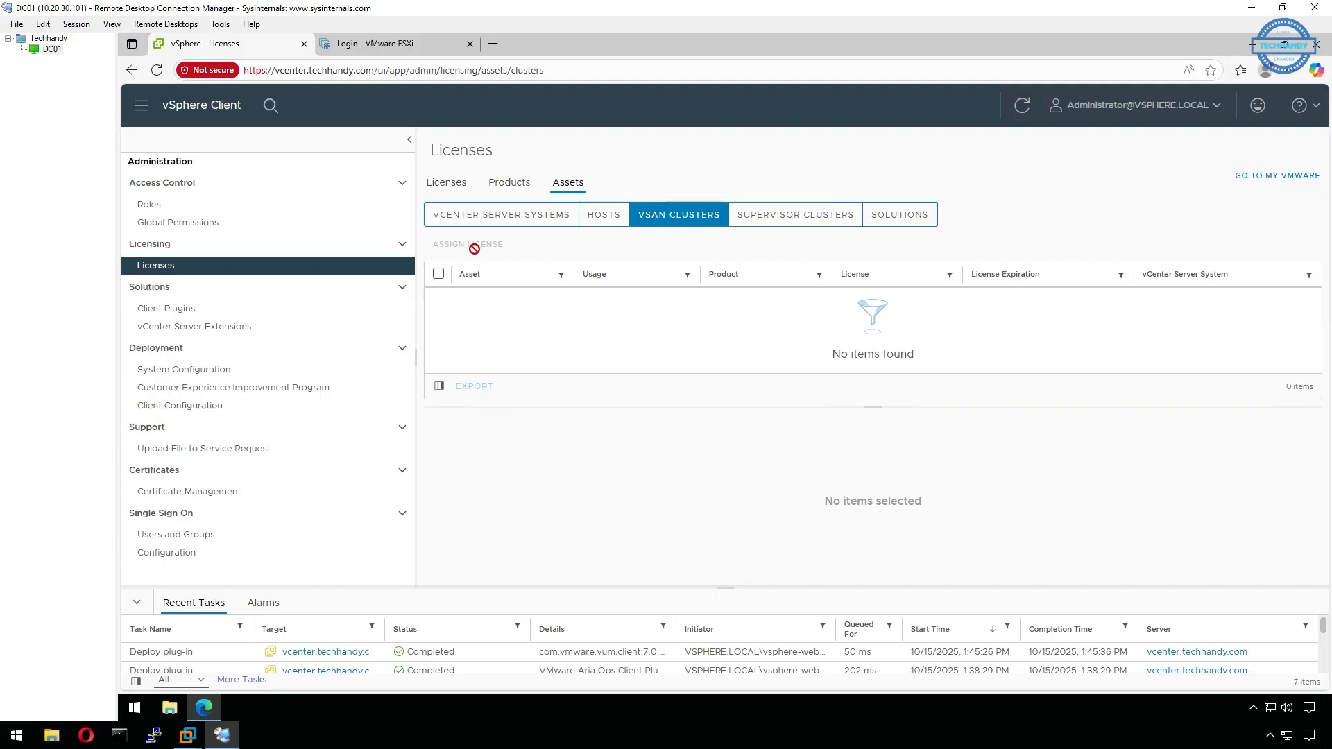
{"action": "left_click", "coordinate": [805, 226]}
{"action": "left_click", "coordinate": [887, 223]}
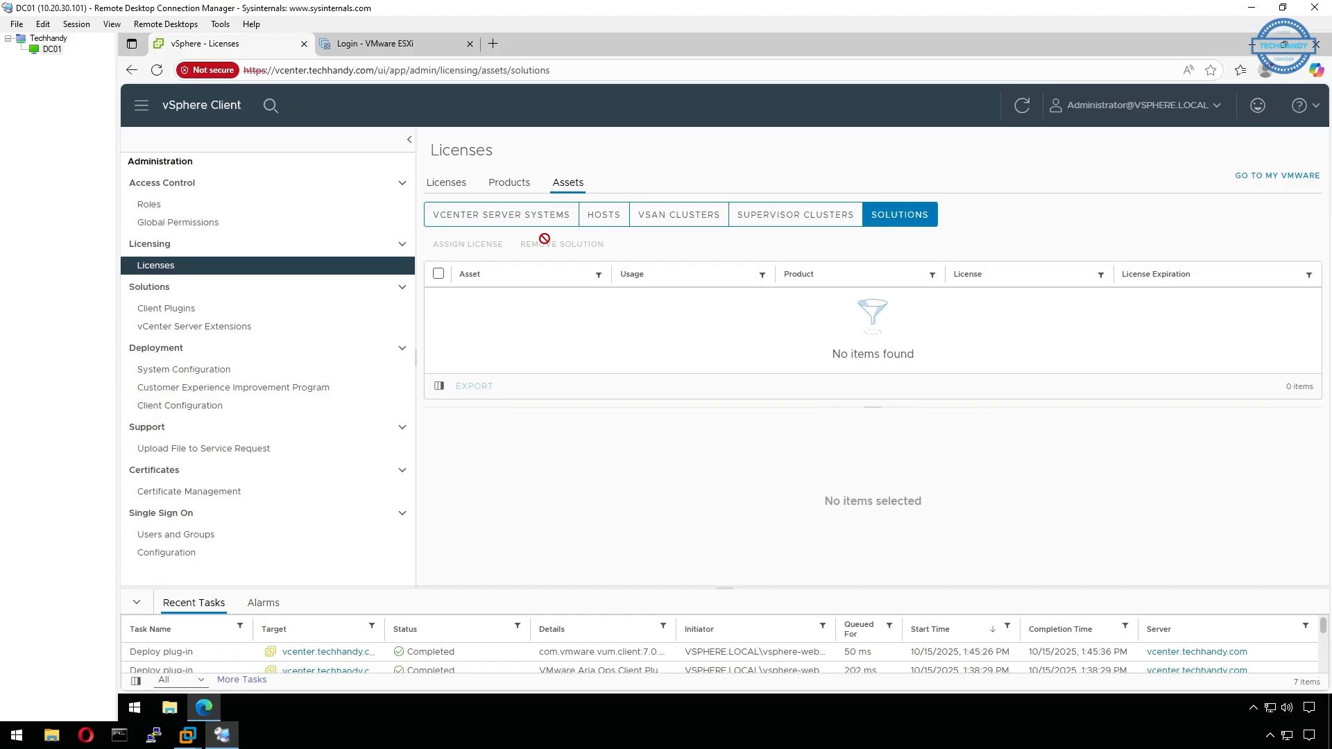
{"action": "left_click", "coordinate": [490, 216]}
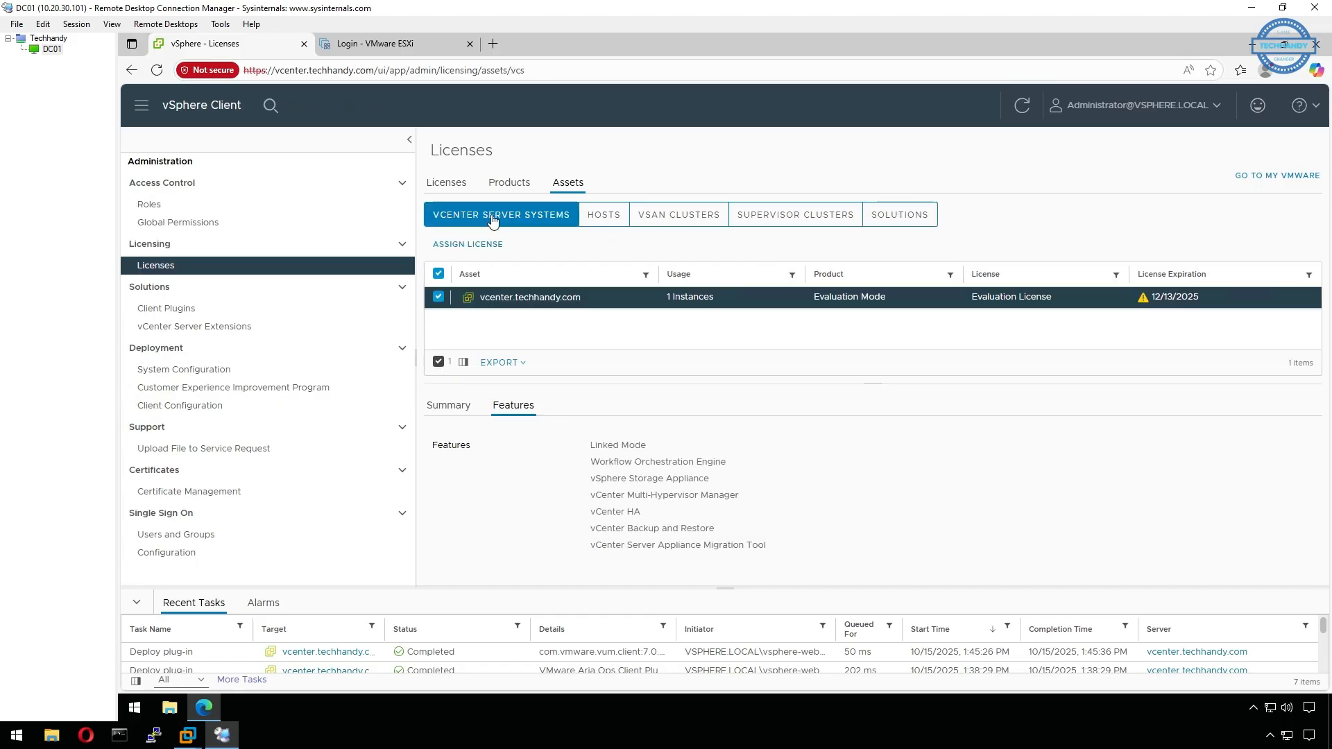